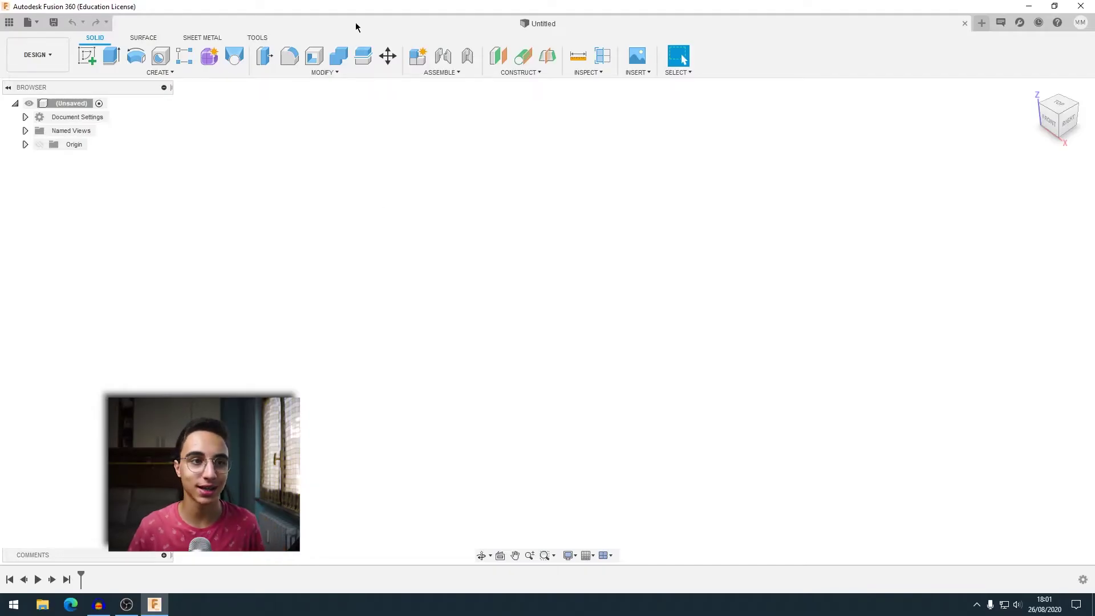
- On the XY plane, draw a 2-point rectangle from the origin measuring 100 mm by 50 mm
{"action": "left_click", "coordinate": [86, 56]}
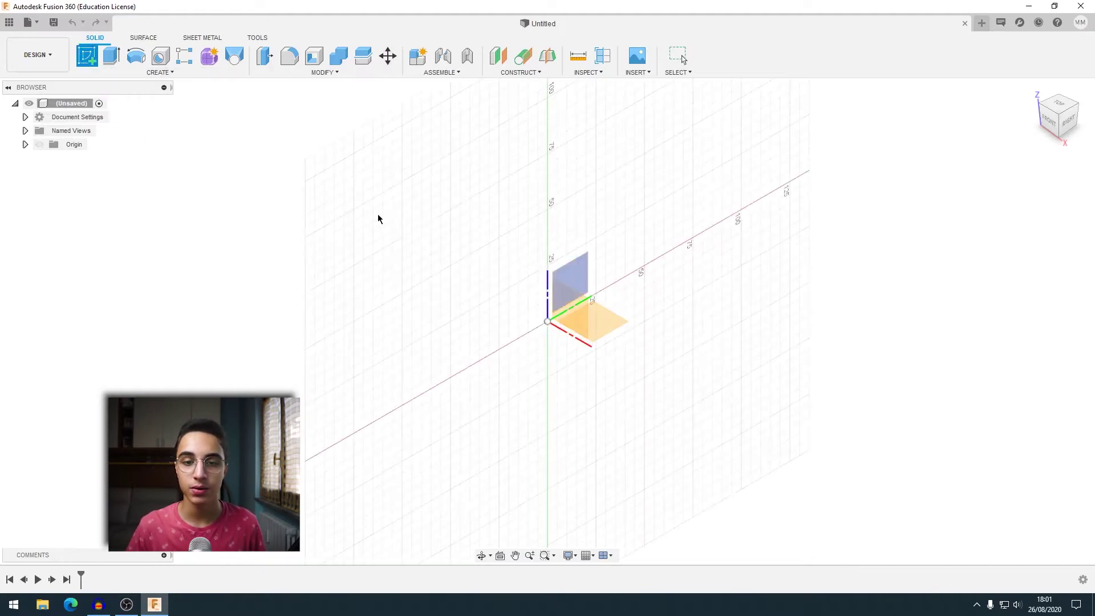
{"action": "left_click", "coordinate": [604, 327]}
{"action": "left_click", "coordinate": [86, 54]}
{"action": "left_click", "coordinate": [355, 421]}
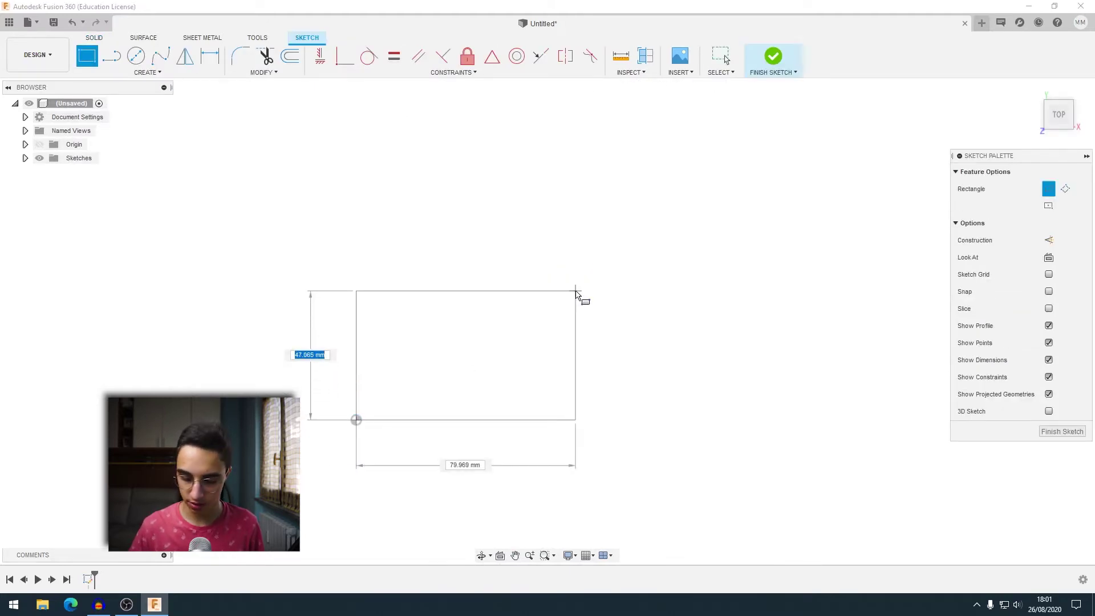
{"action": "type", "text": "50"}
{"action": "key", "text": "Tab"}
{"action": "key", "text": "Tab"}
{"action": "key", "text": "Return"}
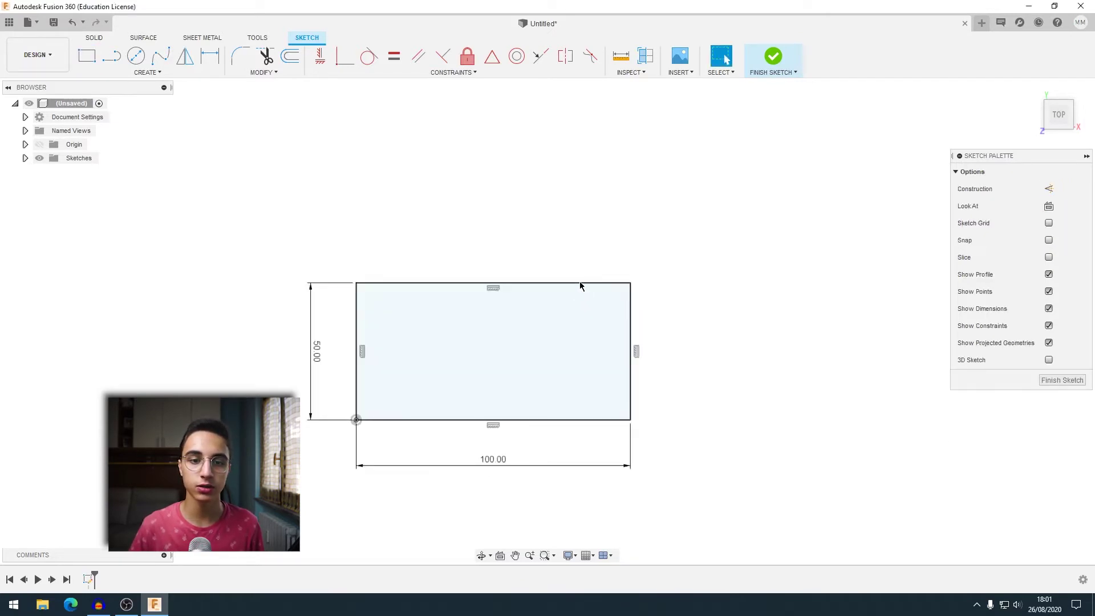
{"action": "scroll", "coordinate": [580, 285], "scroll_direction": "up", "scroll_amount": 3}
{"action": "middle_click_drag", "start_coordinate": [545, 271], "coordinate": [597, 200]}
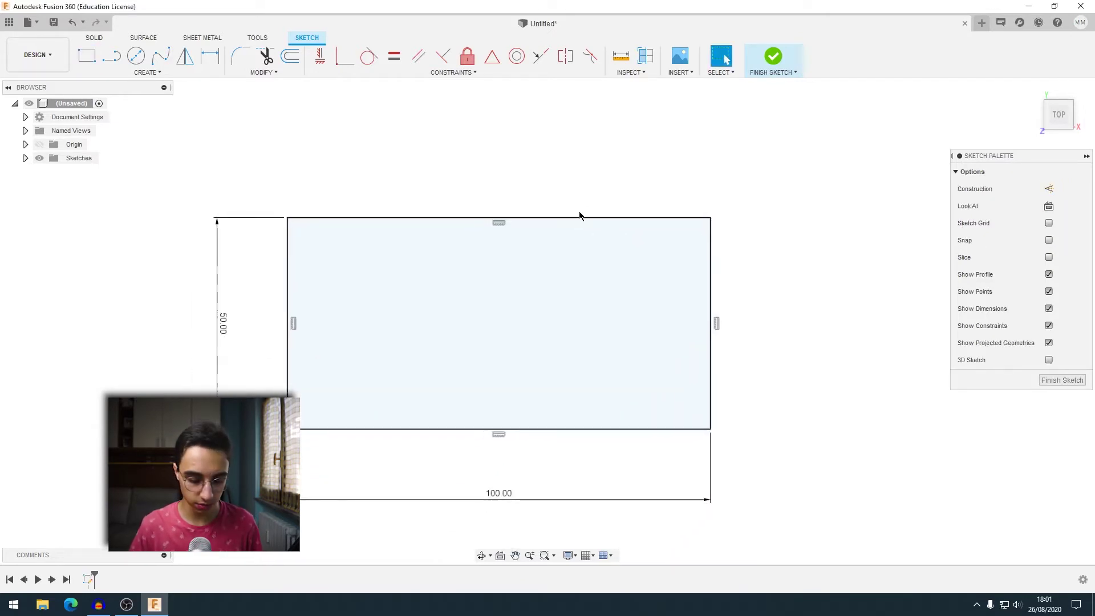
- Offset the rectangle outward by 5 mm, then orbit to an isometric view
{"action": "key", "text": "o"}
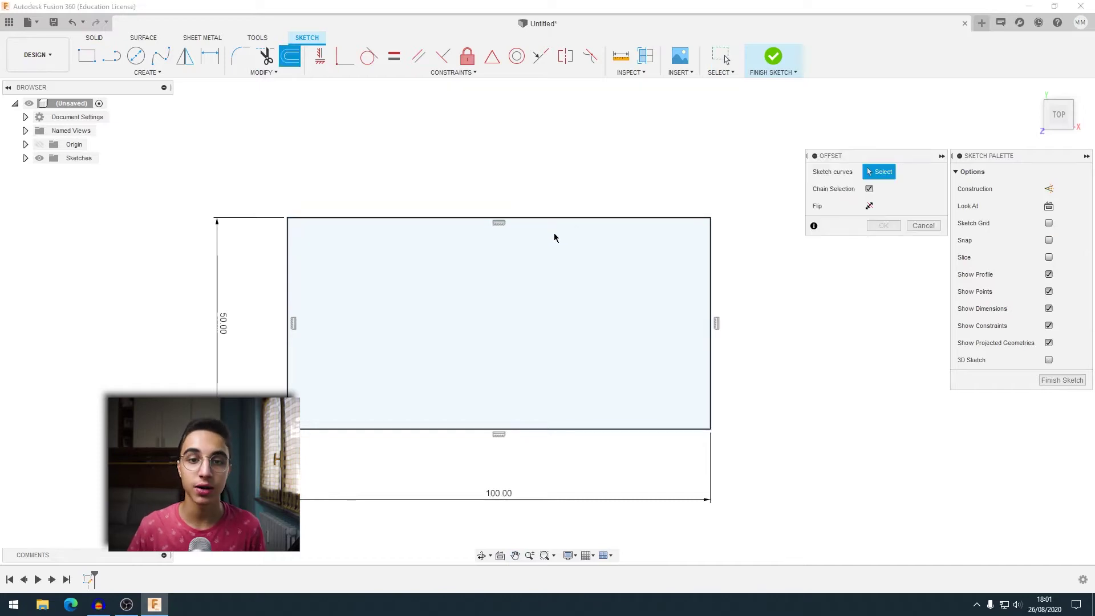
{"action": "left_click", "coordinate": [561, 217]}
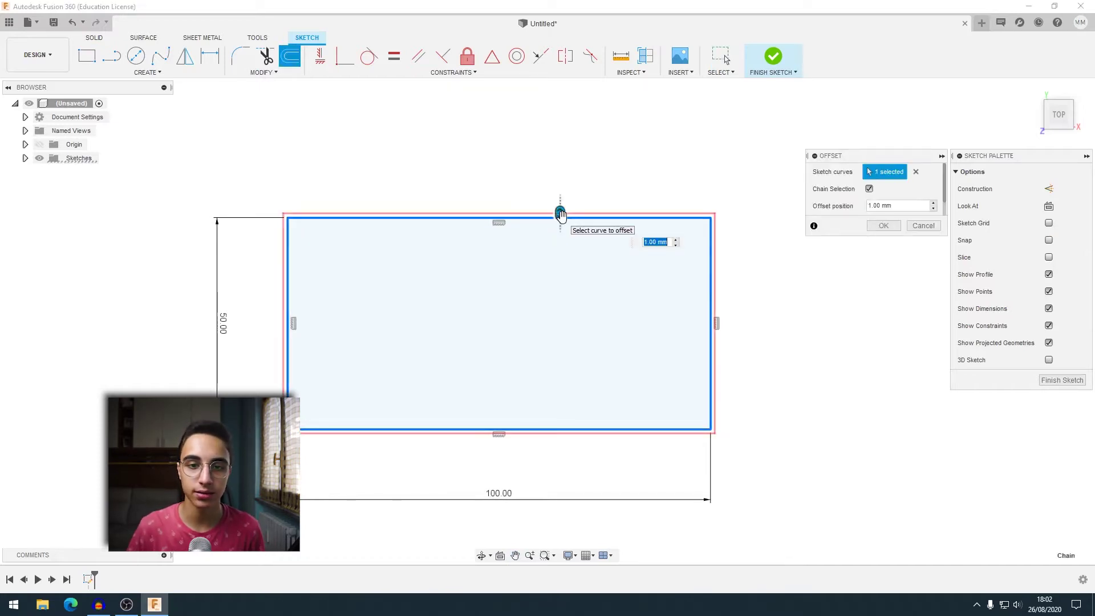
{"action": "left_click_drag", "start_coordinate": [560, 214], "coordinate": [562, 205]}
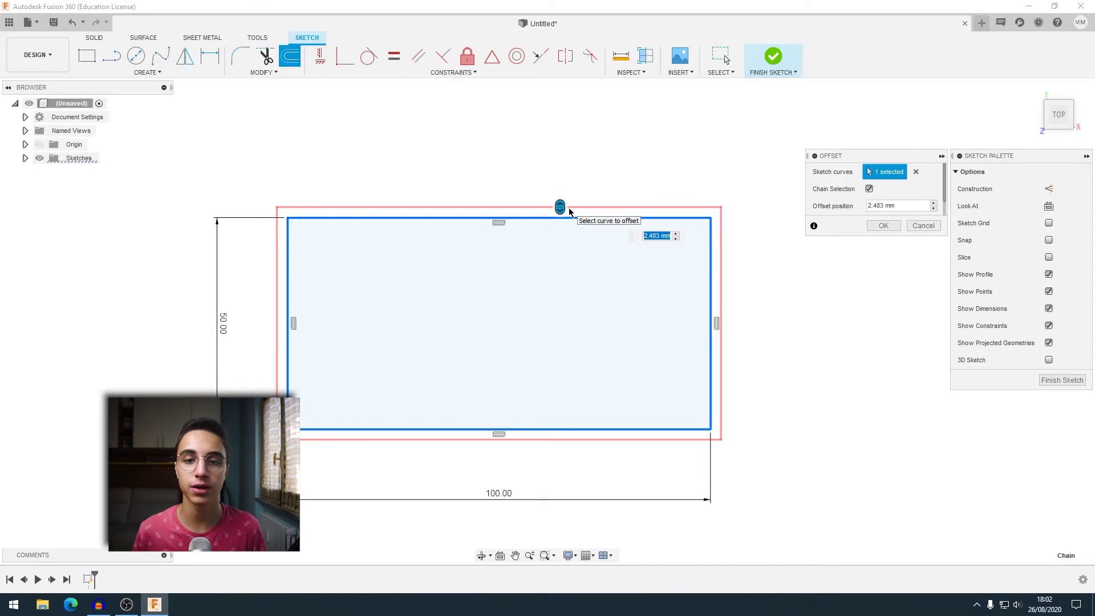
{"action": "type", "text": "5"}
{"action": "key", "text": "Return"}
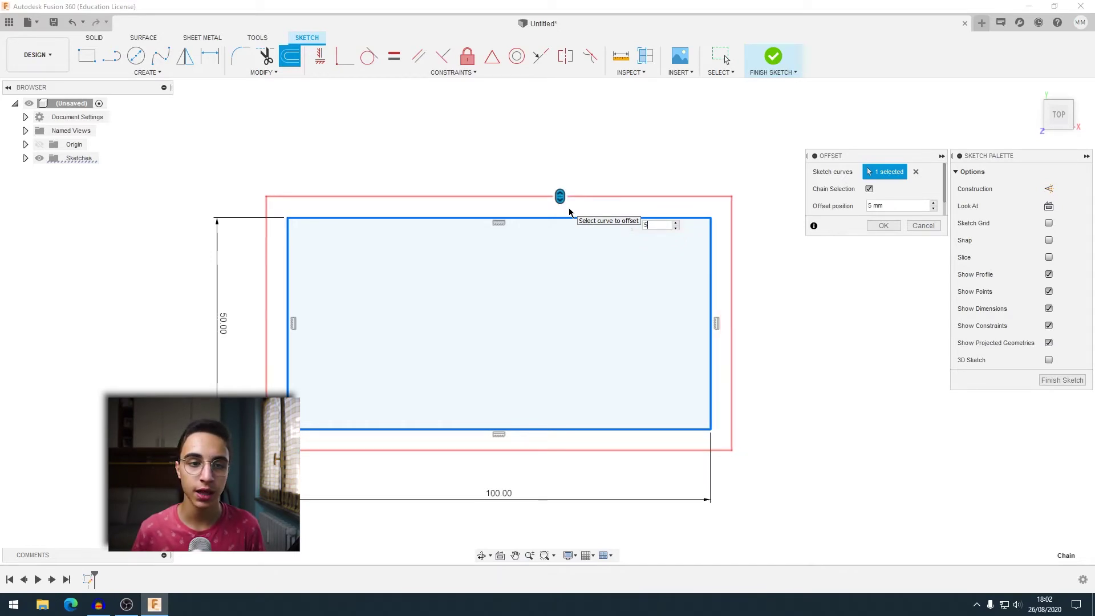
{"action": "key", "text": "Return"}
{"action": "middle_click_drag", "start_coordinate": [567, 208], "coordinate": [503, 278], "text": "shift"}
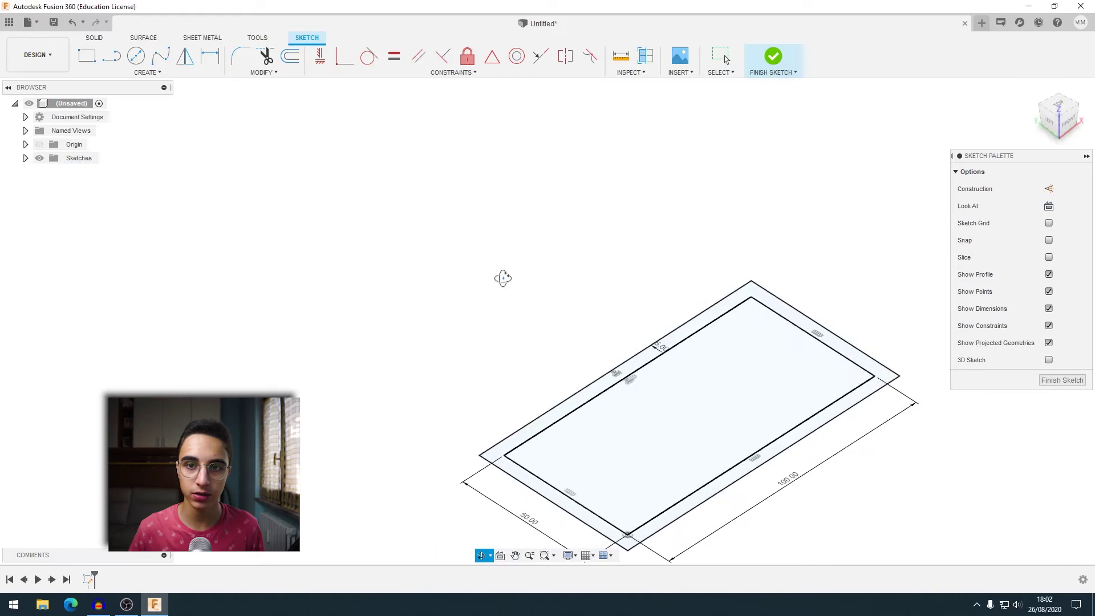
{"action": "middle_click_drag", "start_coordinate": [567, 257], "coordinate": [481, 208]}
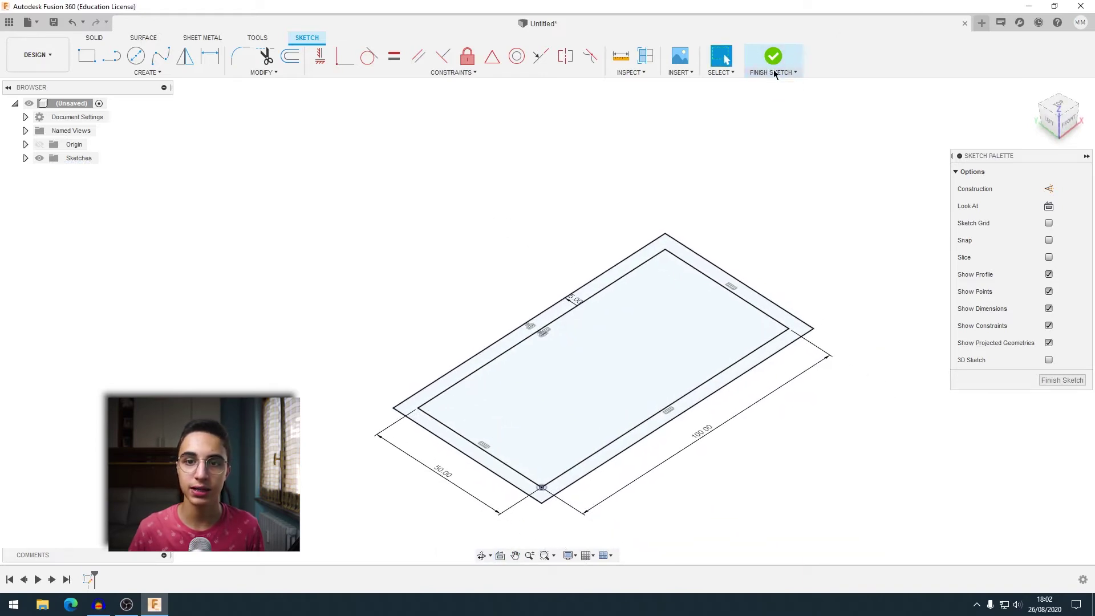
- Finish the sketch and extrude the outer 5 mm frame profile up 37.5 mm
{"action": "left_click", "coordinate": [772, 53]}
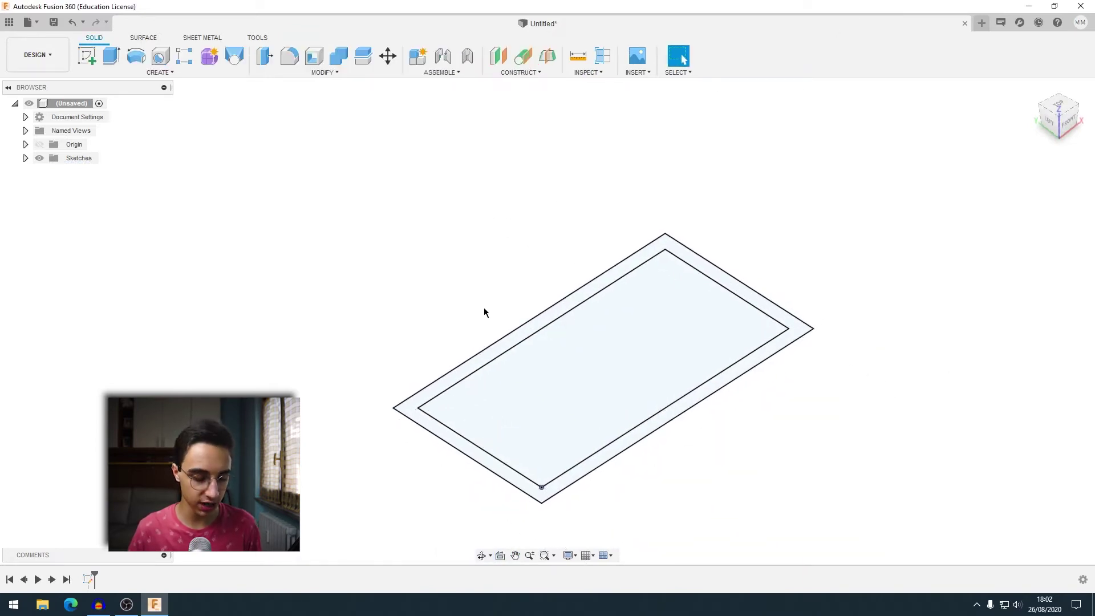
{"action": "scroll", "coordinate": [481, 310], "scroll_direction": "up", "scroll_amount": 1}
{"action": "key", "text": "e"}
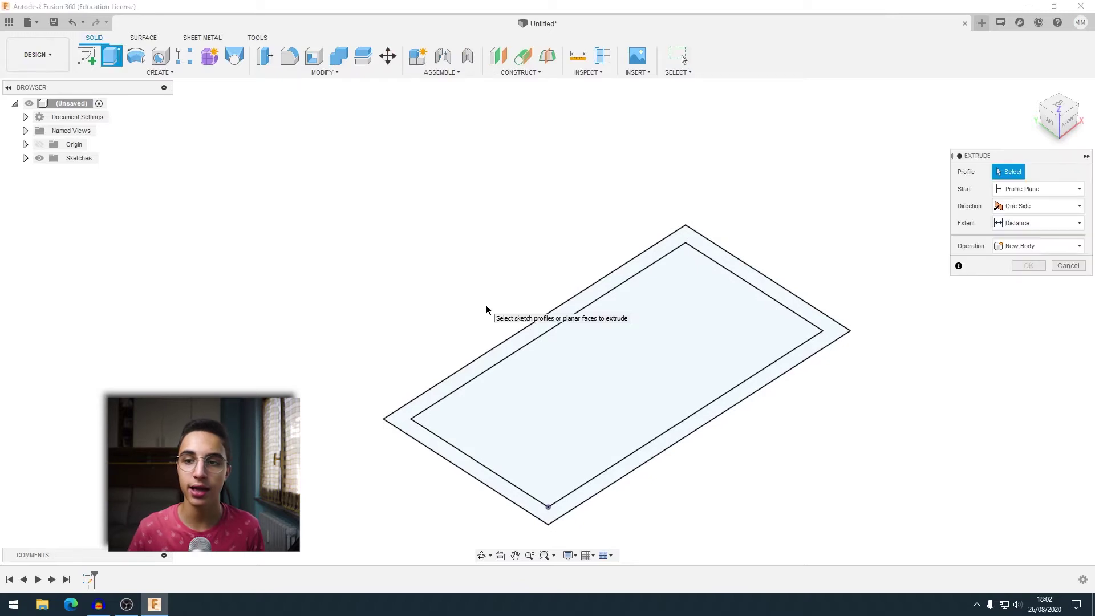
{"action": "left_click", "coordinate": [472, 373]}
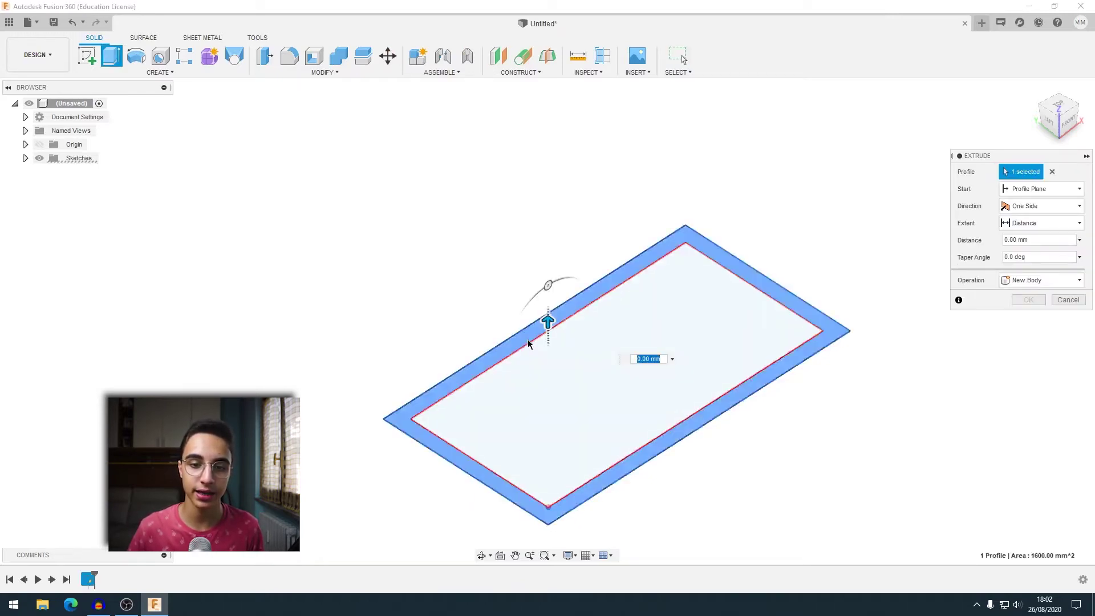
{"action": "left_click_drag", "start_coordinate": [548, 323], "coordinate": [549, 249]}
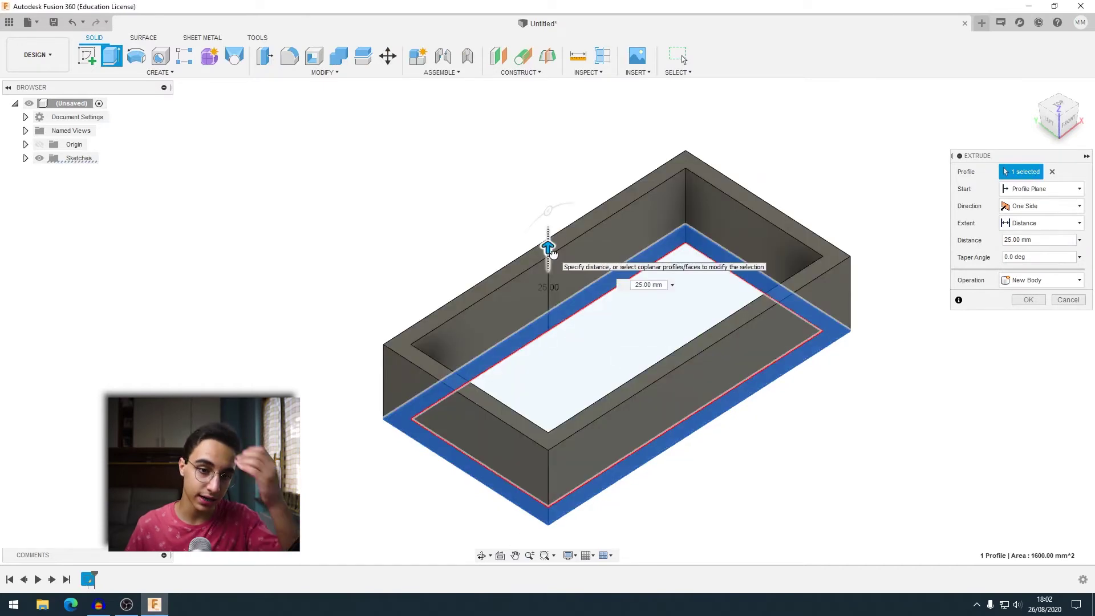
{"action": "type", "text": "37.5"}
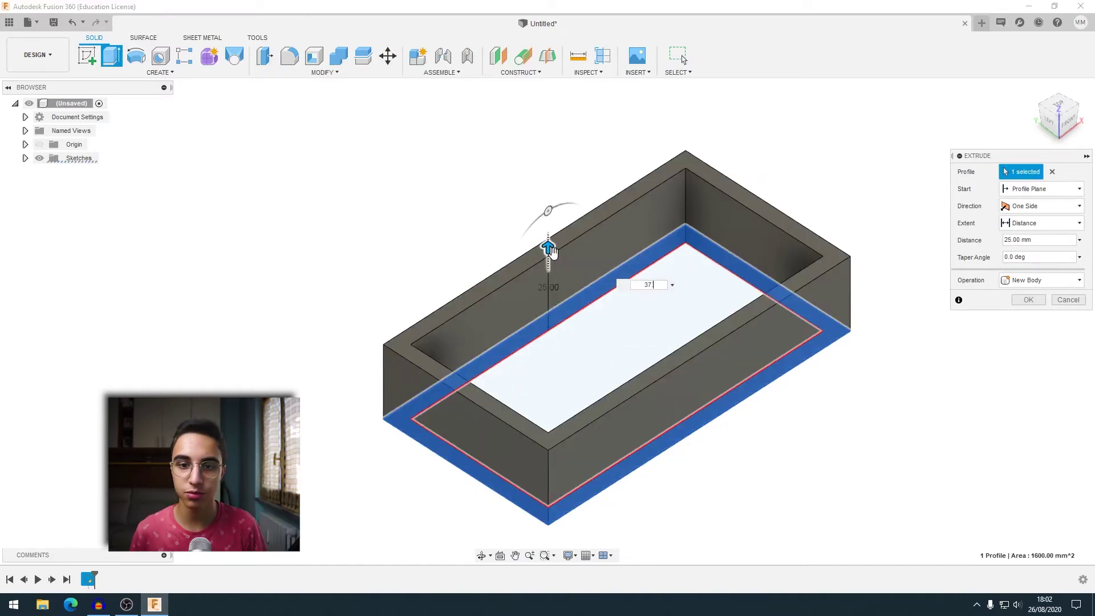
{"action": "key", "text": "Return"}
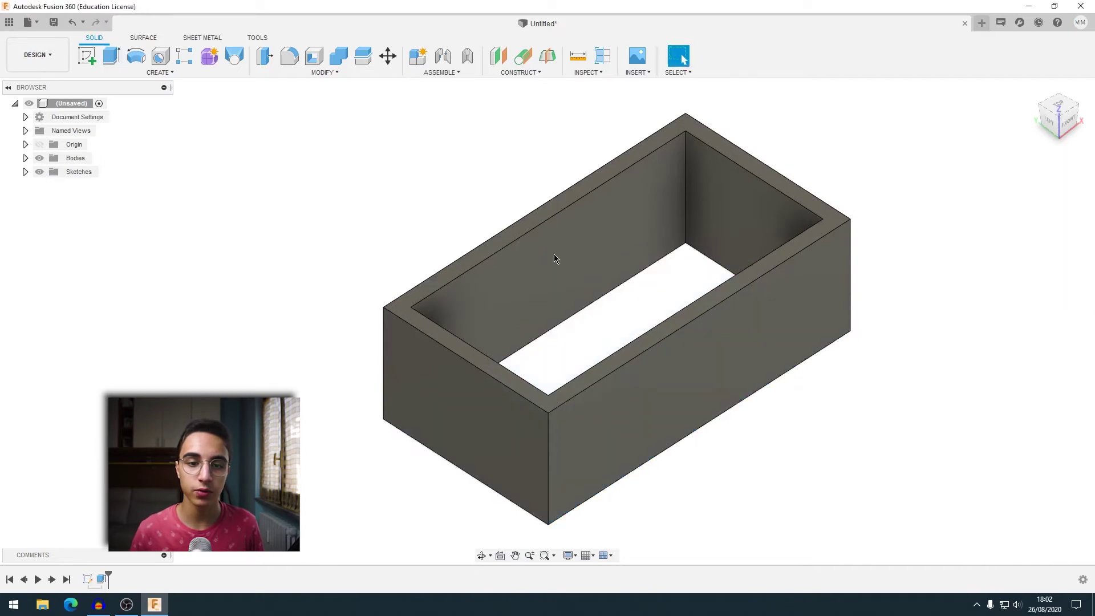
- Orbit beneath the box and make Sketch1 visible again
{"action": "mouse_move", "coordinate": [667, 311]}
{"action": "middle_mouse_down", "text": "shift"}
{"action": "mouse_move", "coordinate": [728, 422]}
{"action": "mouse_move", "coordinate": [716, 345]}
{"action": "middle_mouse_up", "text": "shift"}
{"action": "left_click", "coordinate": [25, 172]}
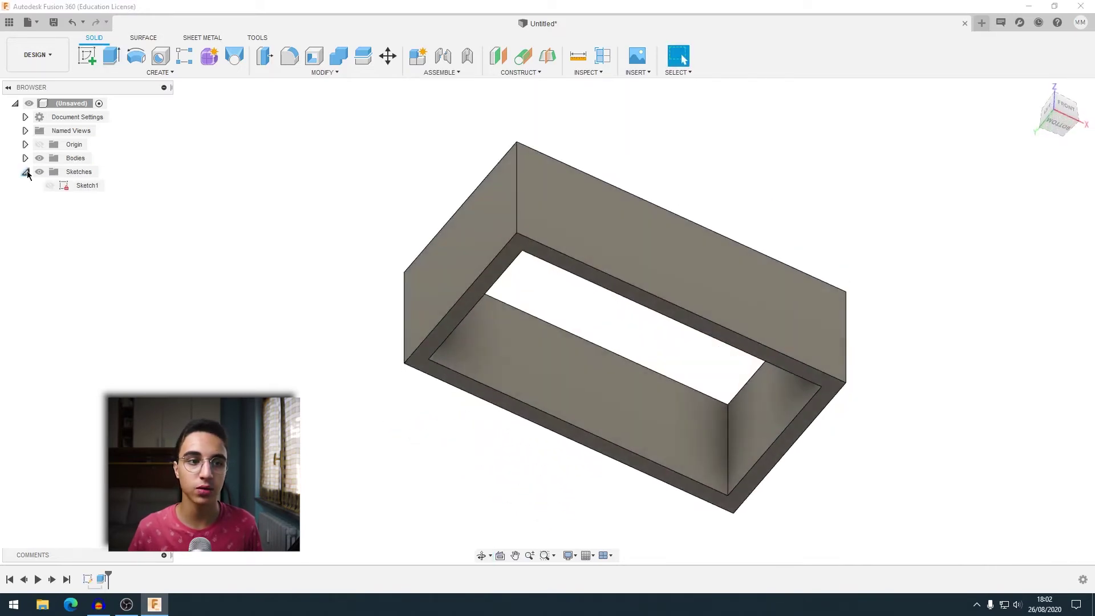
{"action": "left_click", "coordinate": [50, 186]}
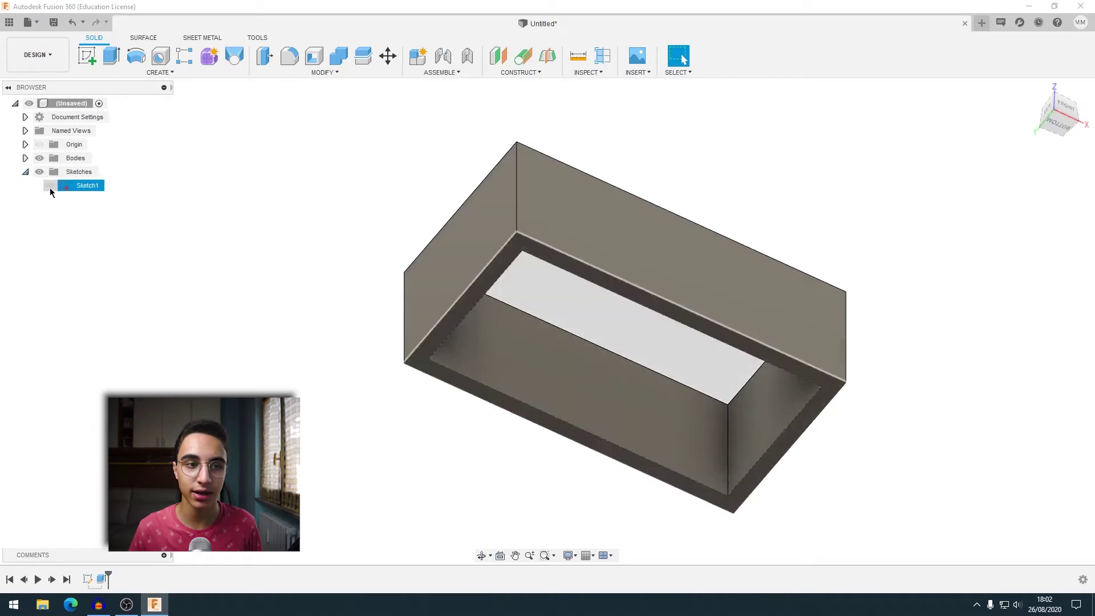
{"action": "left_click", "coordinate": [51, 185]}
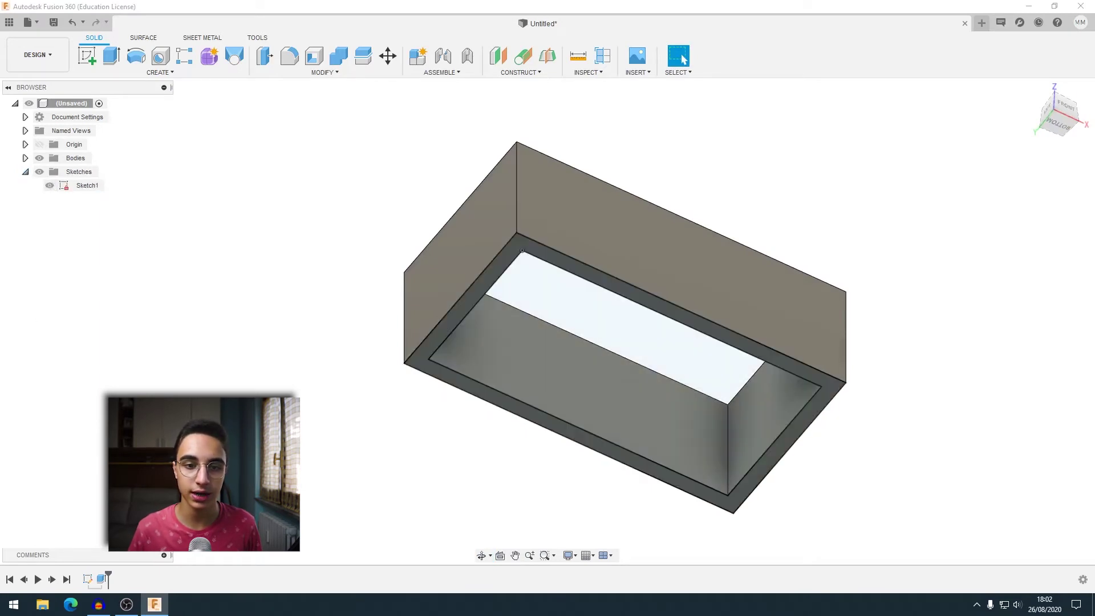
- Extrude the opening and rim profiles -2.5 mm, joined to the walls, as the floor
{"action": "key", "text": "e"}
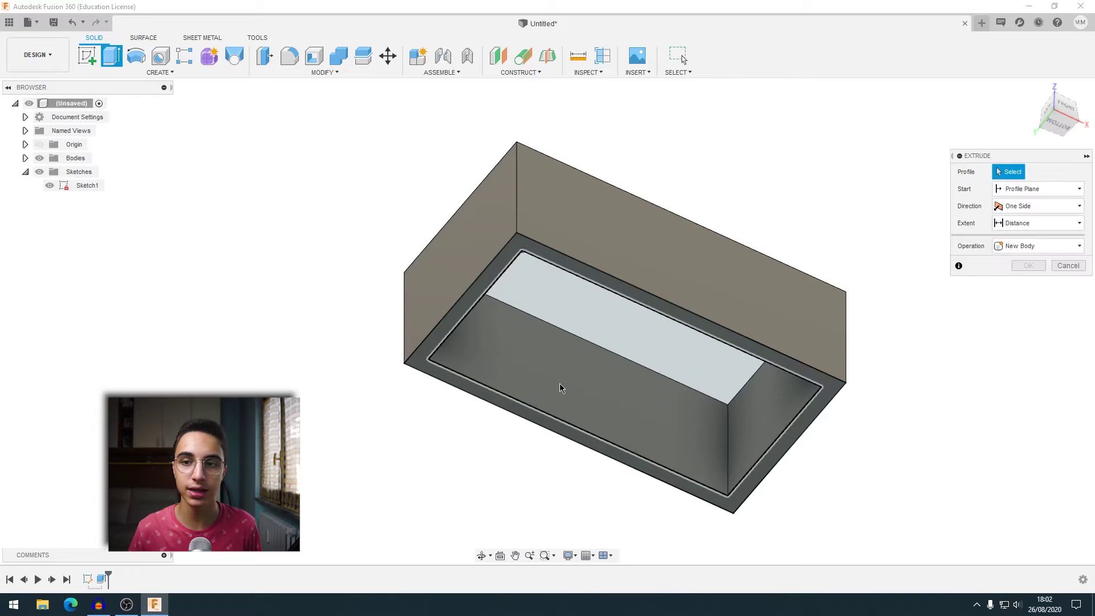
{"action": "left_click", "coordinate": [540, 349]}
{"action": "scroll", "coordinate": [501, 347], "scroll_direction": "up", "scroll_amount": 1}
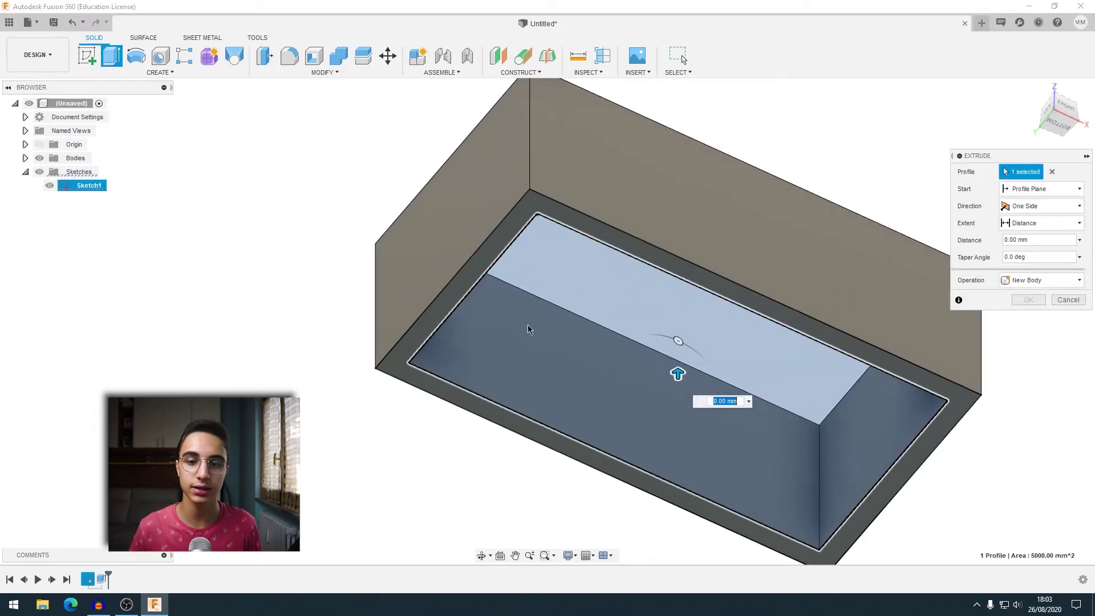
{"action": "left_click", "coordinate": [444, 315]}
{"action": "scroll", "coordinate": [481, 452], "scroll_direction": "down", "scroll_amount": 2}
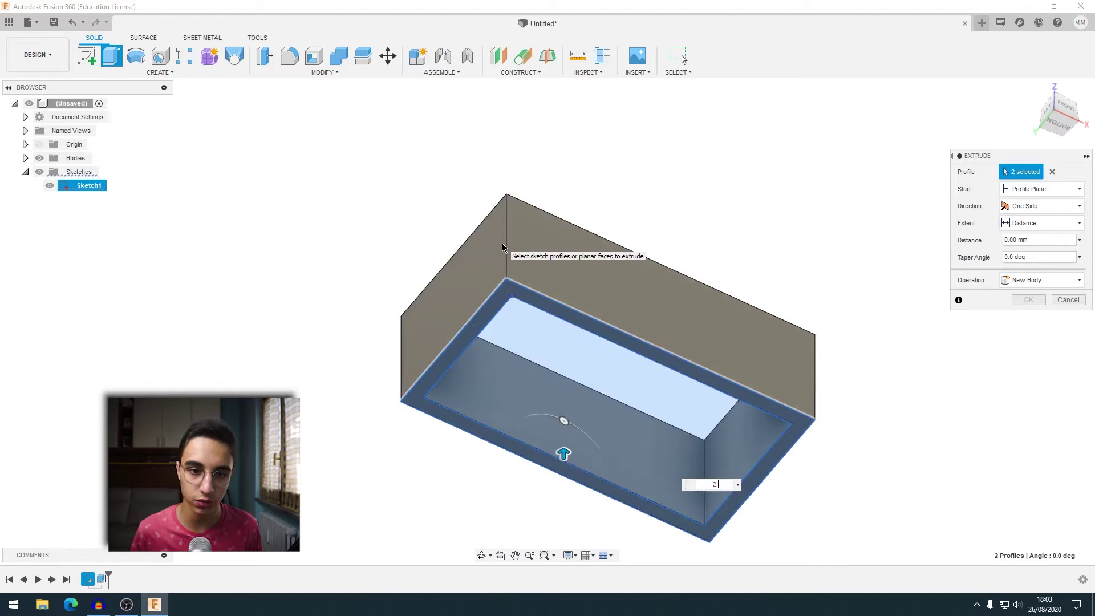
{"action": "type", "text": ".5"}
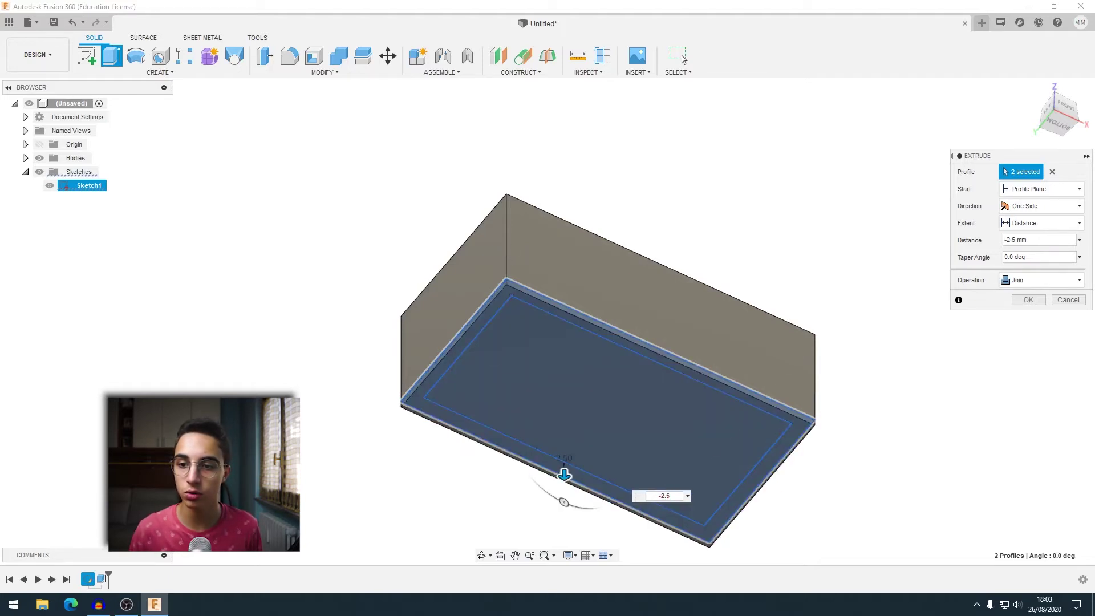
{"action": "left_click", "coordinate": [1028, 299]}
{"action": "mouse_move", "coordinate": [850, 371]}
{"action": "middle_mouse_down", "text": "shift"}
{"action": "mouse_move", "coordinate": [833, 396]}
{"action": "mouse_move", "coordinate": [829, 385]}
{"action": "middle_mouse_up", "text": "shift"}
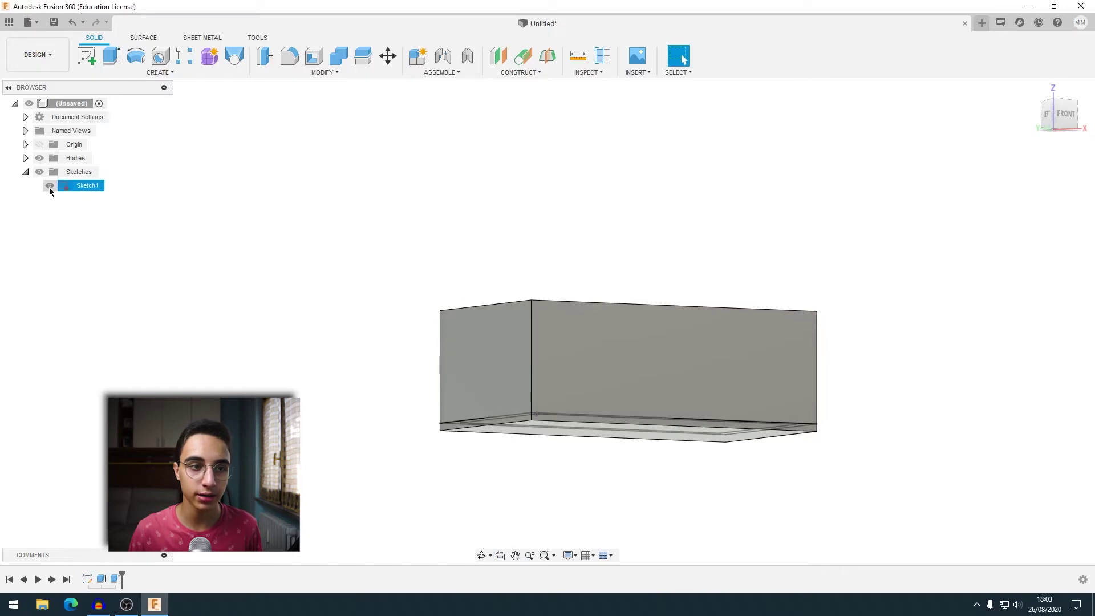
- Hide Sketch1, then create and finish a new sketch on the box's top rim face
{"action": "left_click", "coordinate": [49, 185]}
{"action": "left_click", "coordinate": [25, 173]}
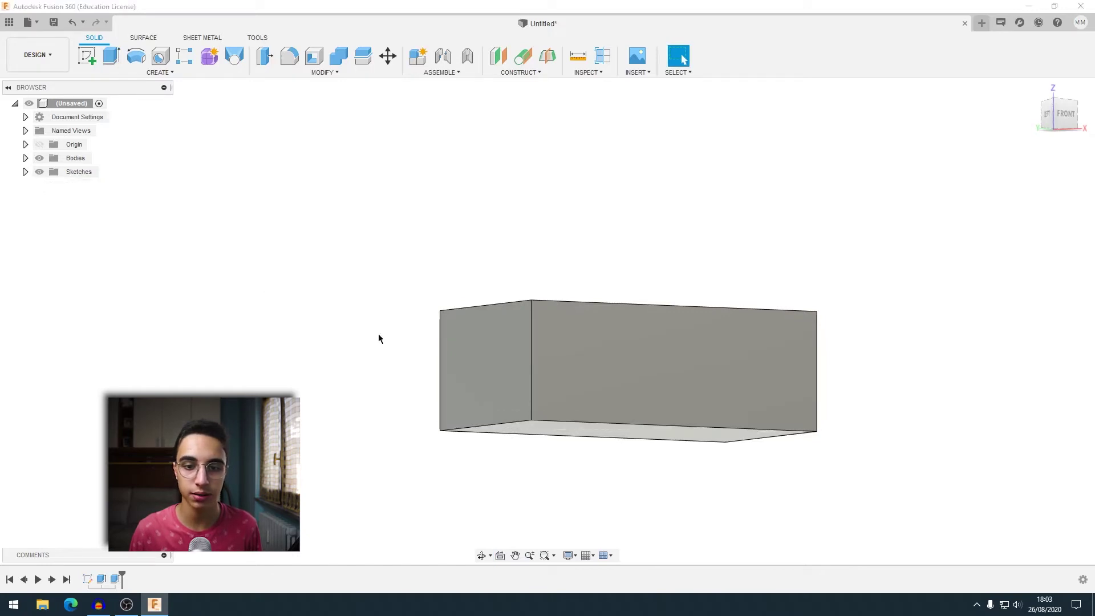
{"action": "middle_click_drag", "start_coordinate": [378, 339], "coordinate": [350, 293], "text": "shift"}
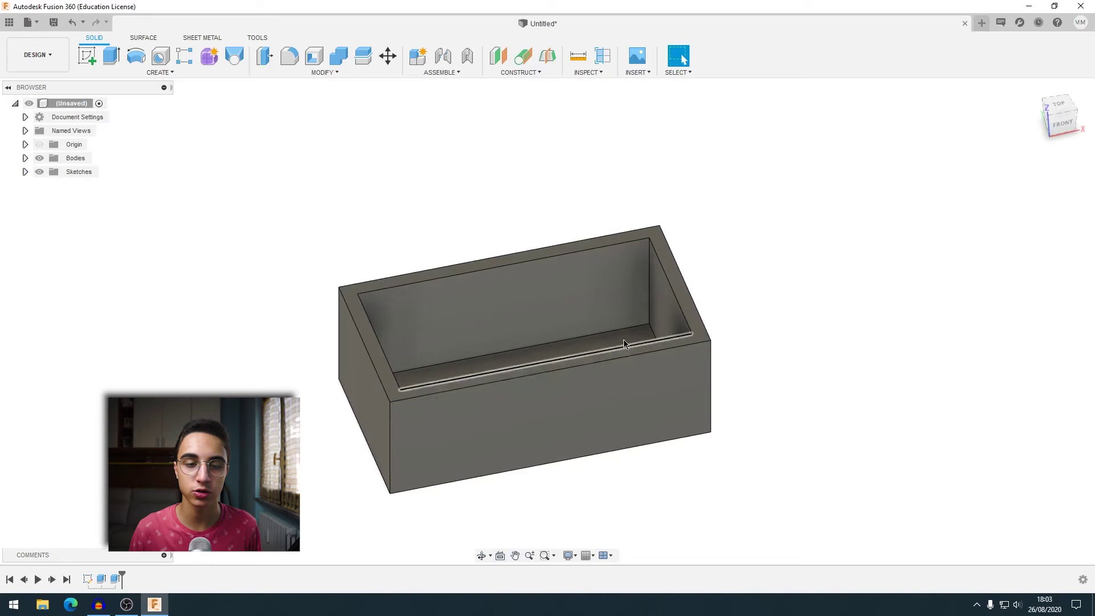
{"action": "scroll", "coordinate": [315, 304], "scroll_direction": "up", "scroll_amount": 2}
{"action": "scroll", "coordinate": [349, 307], "scroll_direction": "up", "scroll_amount": 1}
{"action": "right_click", "coordinate": [349, 308]}
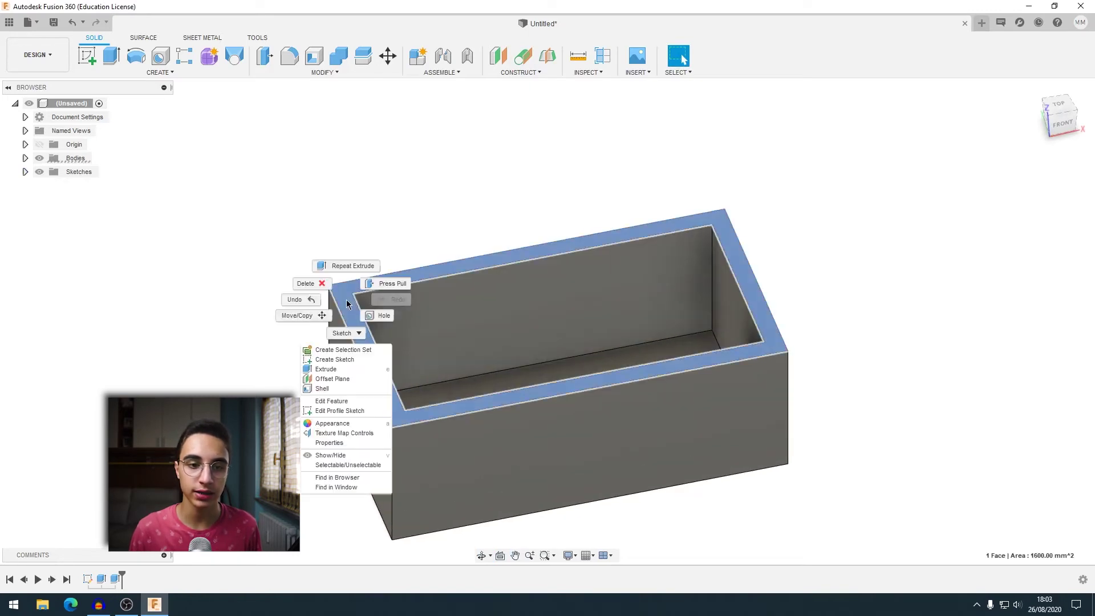
{"action": "left_click", "coordinate": [363, 361]}
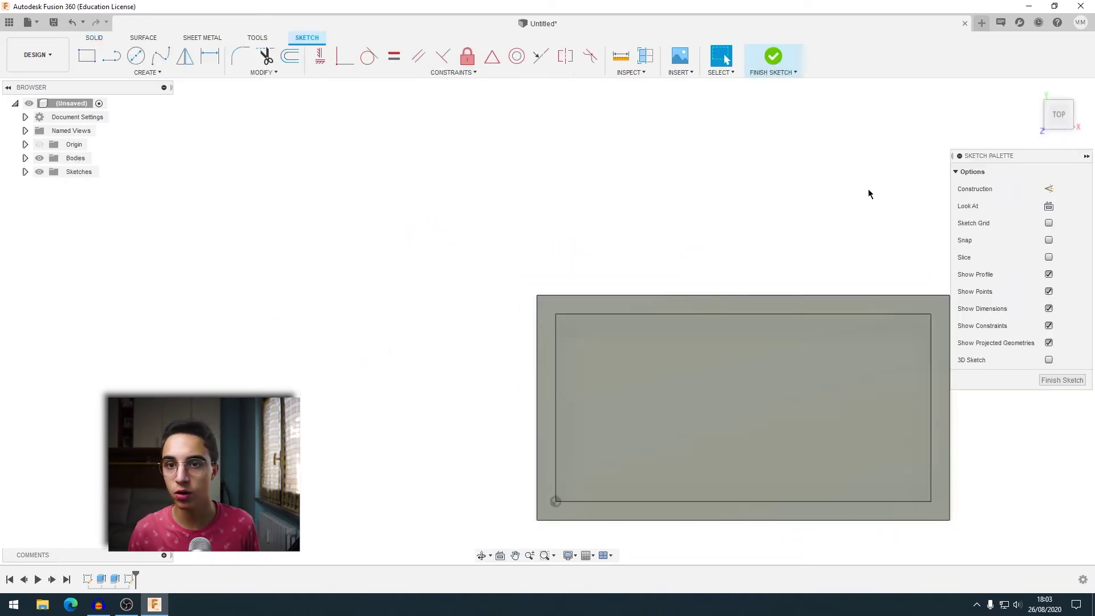
{"action": "left_click", "coordinate": [770, 57]}
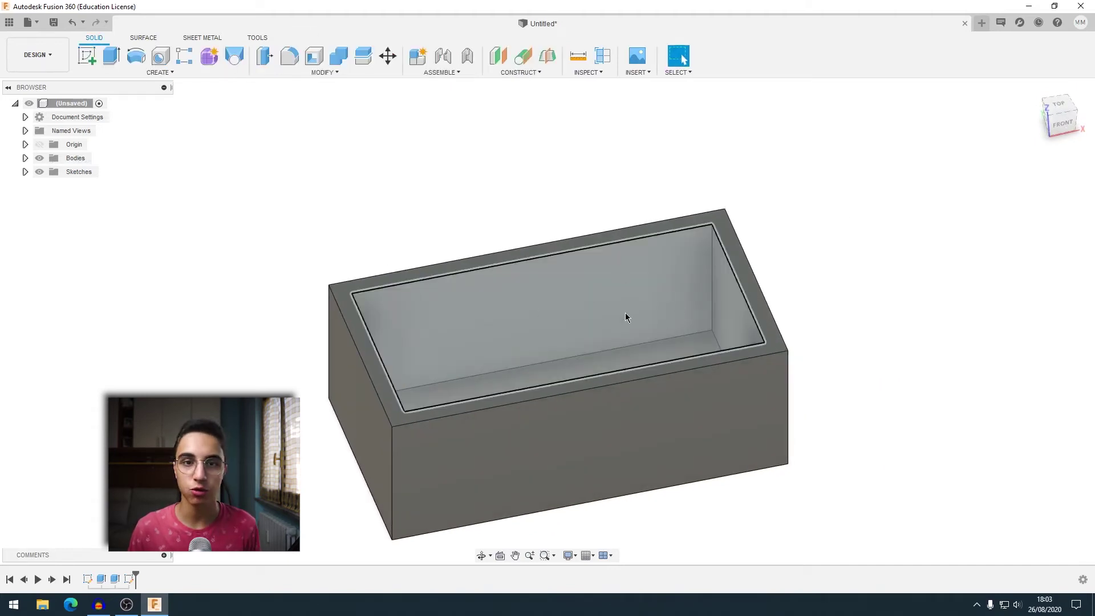
- Extrude the inner opening and rim profiles 2.5 mm, joined, to close the top
{"action": "key", "text": "e"}
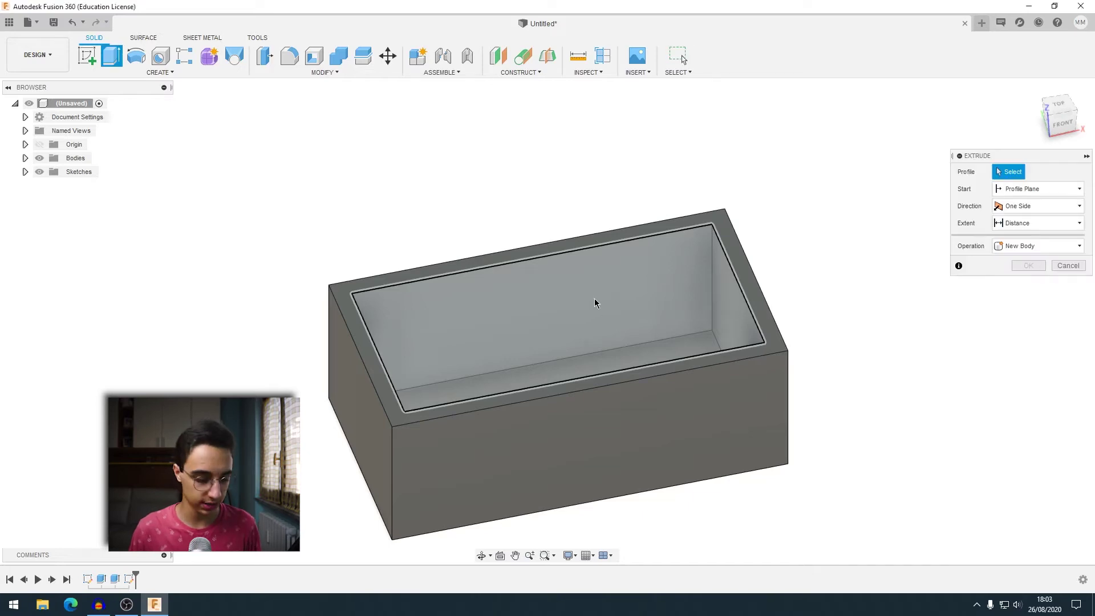
{"action": "left_click", "coordinate": [593, 303]}
{"action": "left_click", "coordinate": [724, 246]}
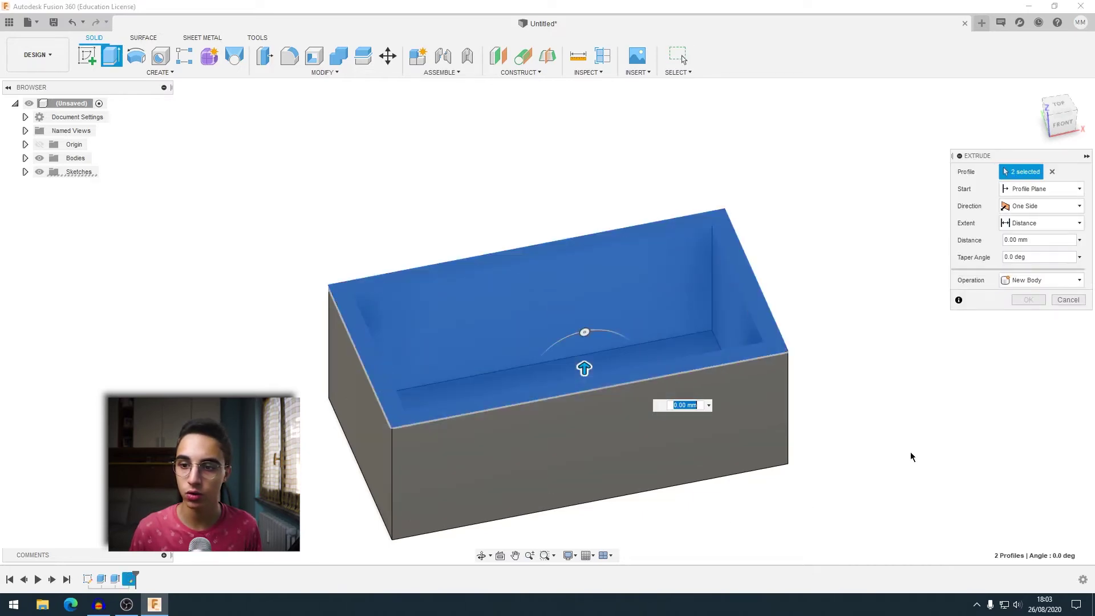
{"action": "left_click", "coordinate": [1038, 240]}
{"action": "type", "text": "2.5"}
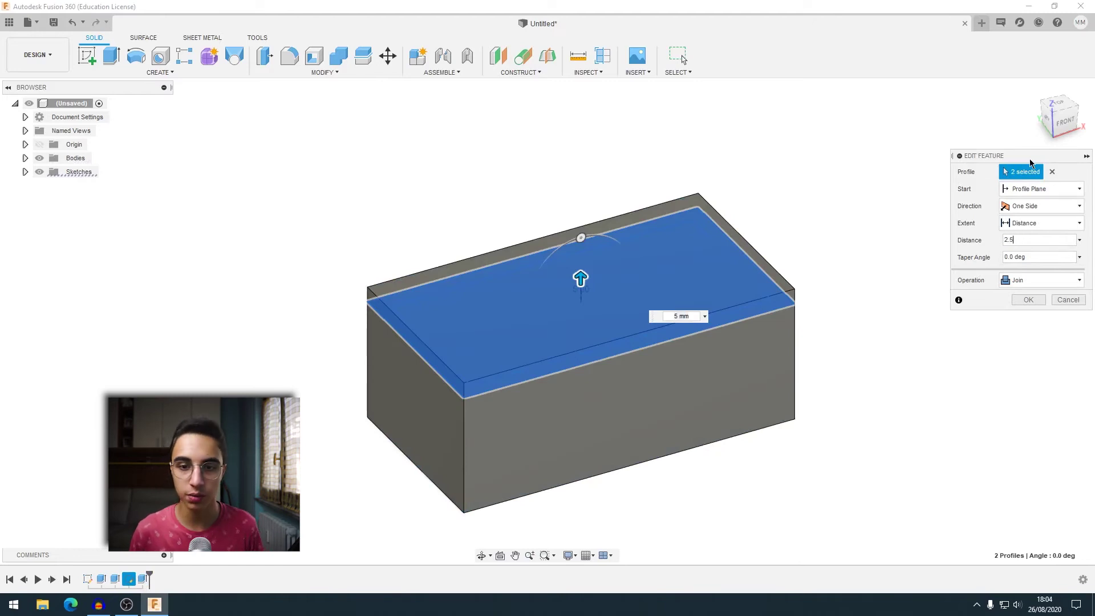
{"action": "key", "text": "Return"}
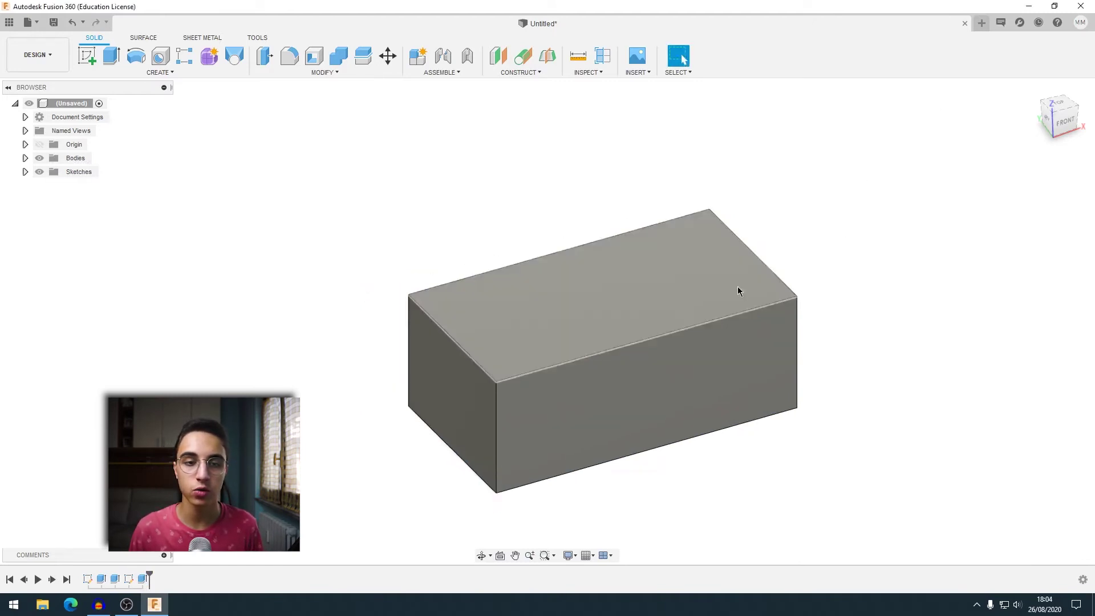
{"action": "middle_click_drag", "start_coordinate": [737, 286], "coordinate": [731, 278]}
{"action": "scroll", "coordinate": [606, 237], "scroll_direction": "down", "scroll_amount": 2}
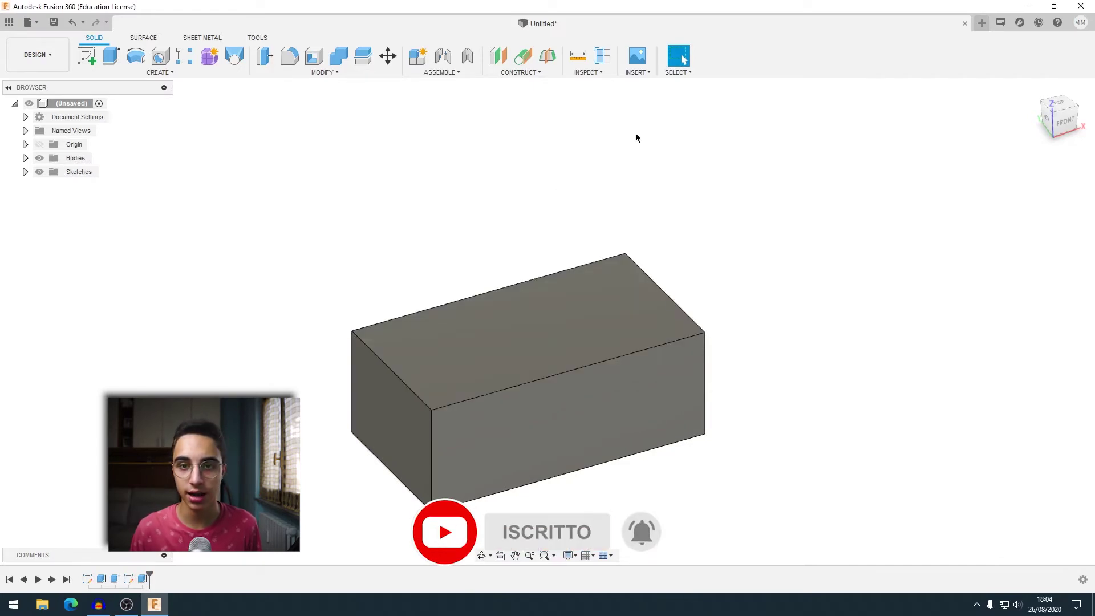
- Create a Midplane construction plane between the top and bottom faces, 42.5 mm apart
{"action": "left_click", "coordinate": [520, 72]}
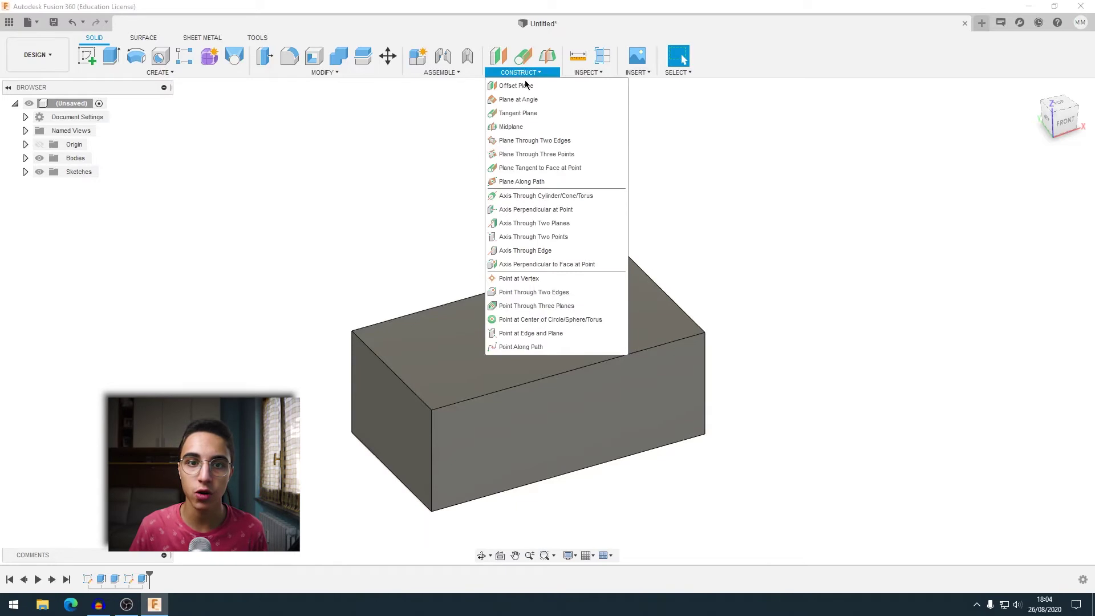
{"action": "left_click", "coordinate": [518, 127]}
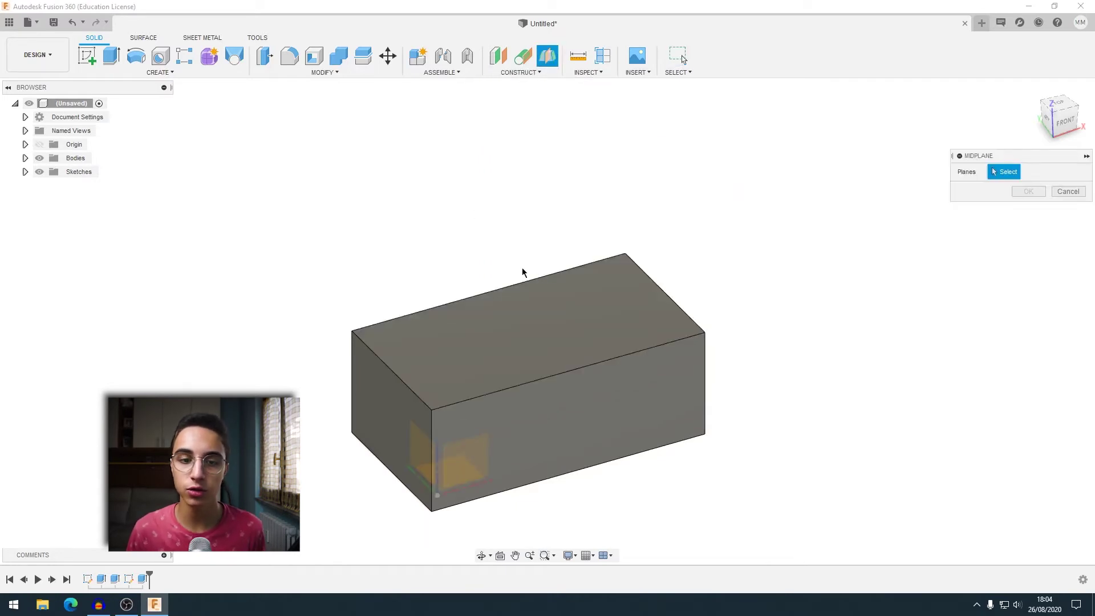
{"action": "left_click", "coordinate": [529, 310]}
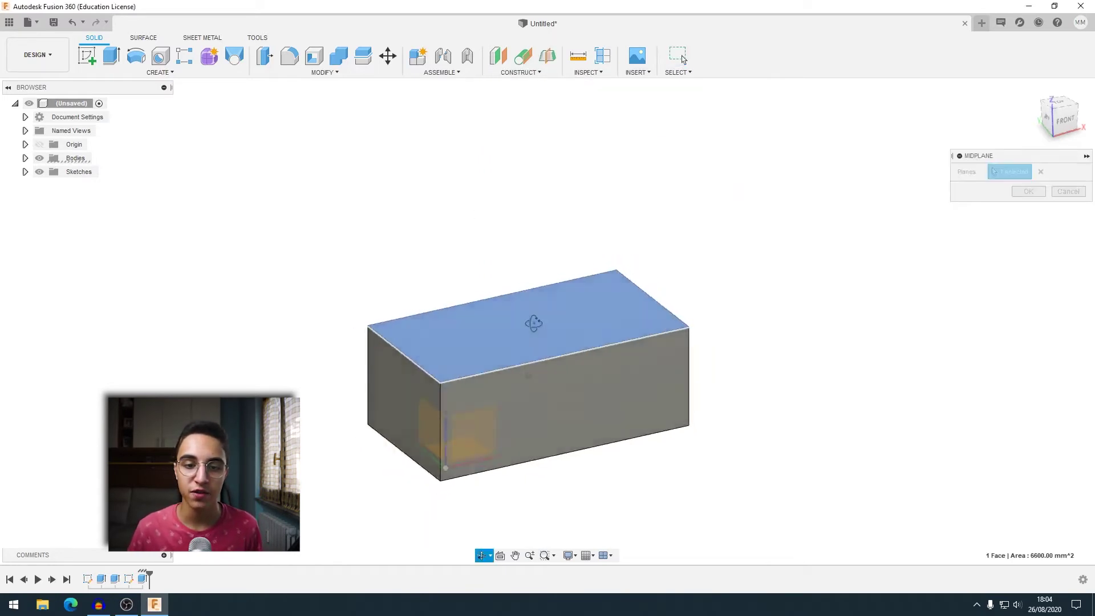
{"action": "middle_click_drag", "start_coordinate": [531, 315], "coordinate": [523, 264], "text": "shift"}
{"action": "left_click", "coordinate": [516, 412]}
{"action": "mouse_move", "coordinate": [516, 411]}
{"action": "middle_mouse_down", "text": "shift"}
{"action": "mouse_move", "coordinate": [549, 459]}
{"action": "mouse_move", "coordinate": [523, 503]}
{"action": "middle_mouse_up", "text": "shift"}
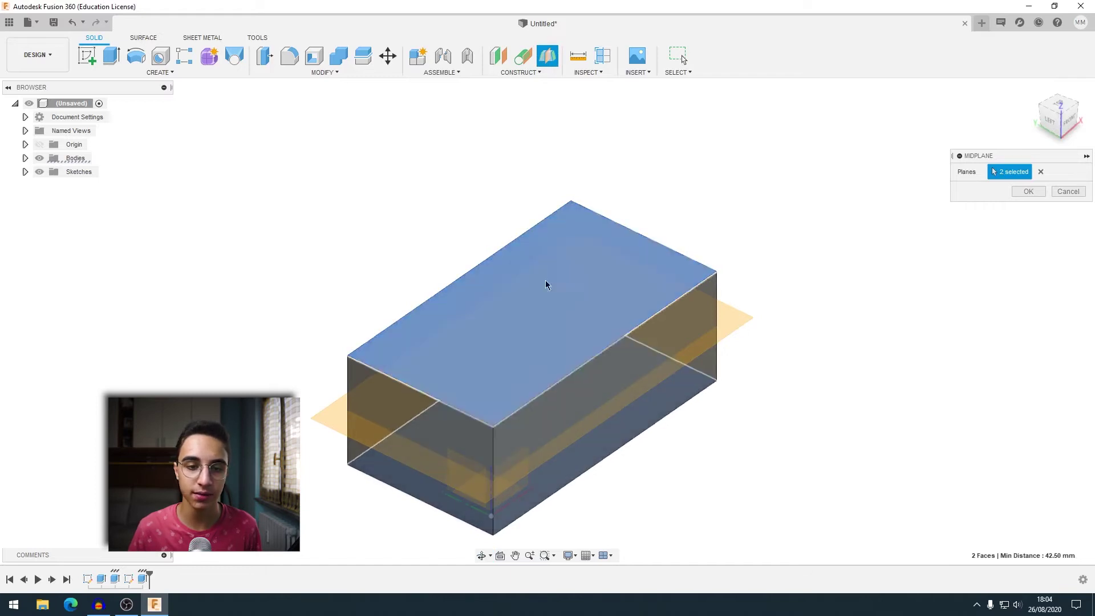
{"action": "left_click", "coordinate": [1028, 191]}
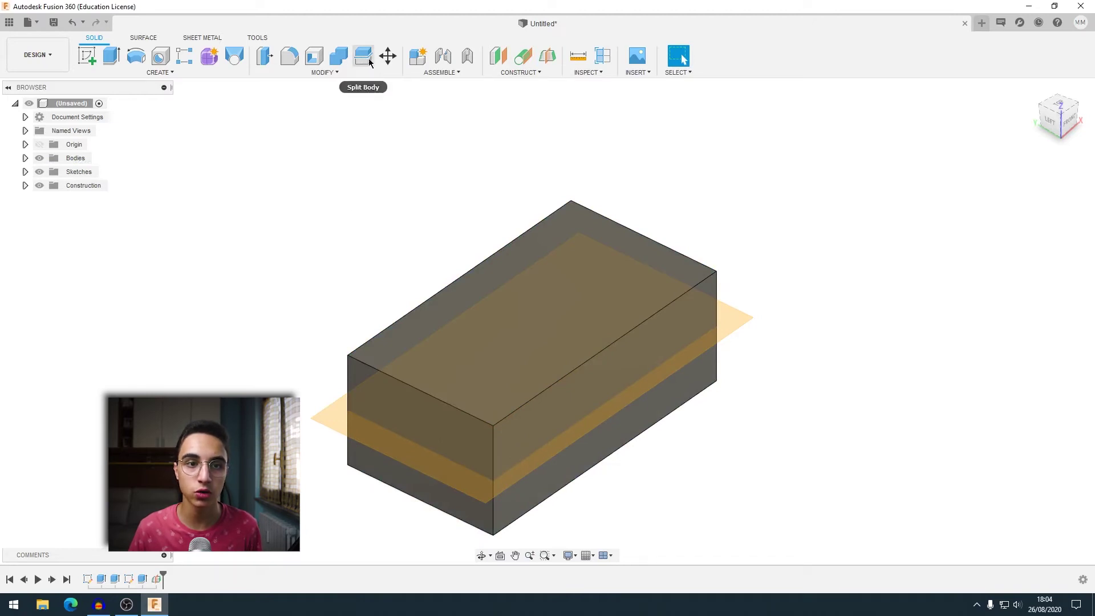
- Split Body the block using the midplane as the tool, then hide the construction plane
{"action": "left_click", "coordinate": [349, 73]}
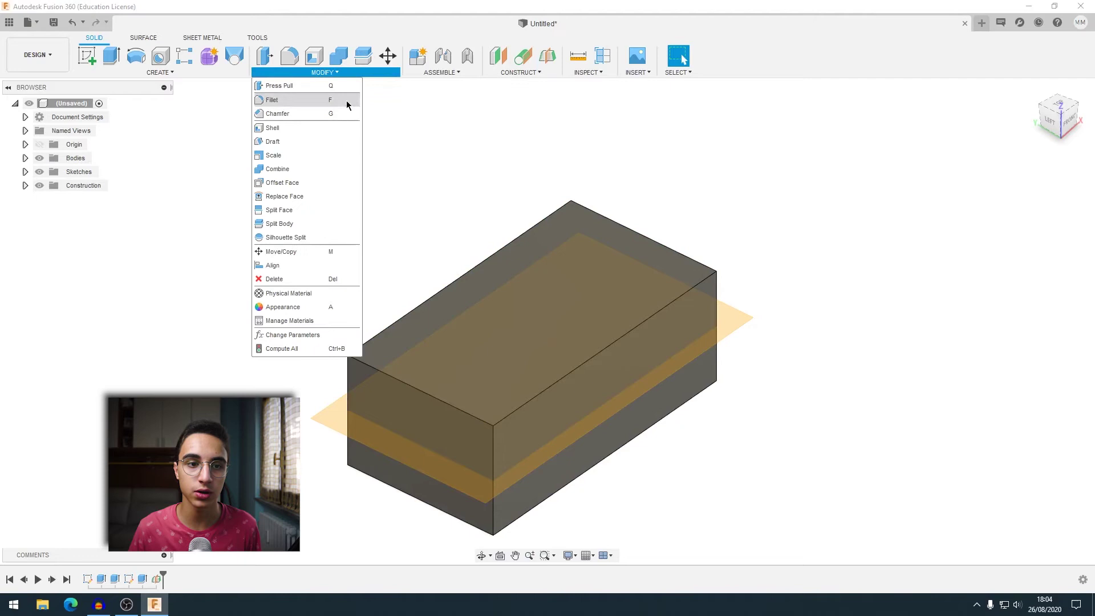
{"action": "left_click", "coordinate": [354, 224]}
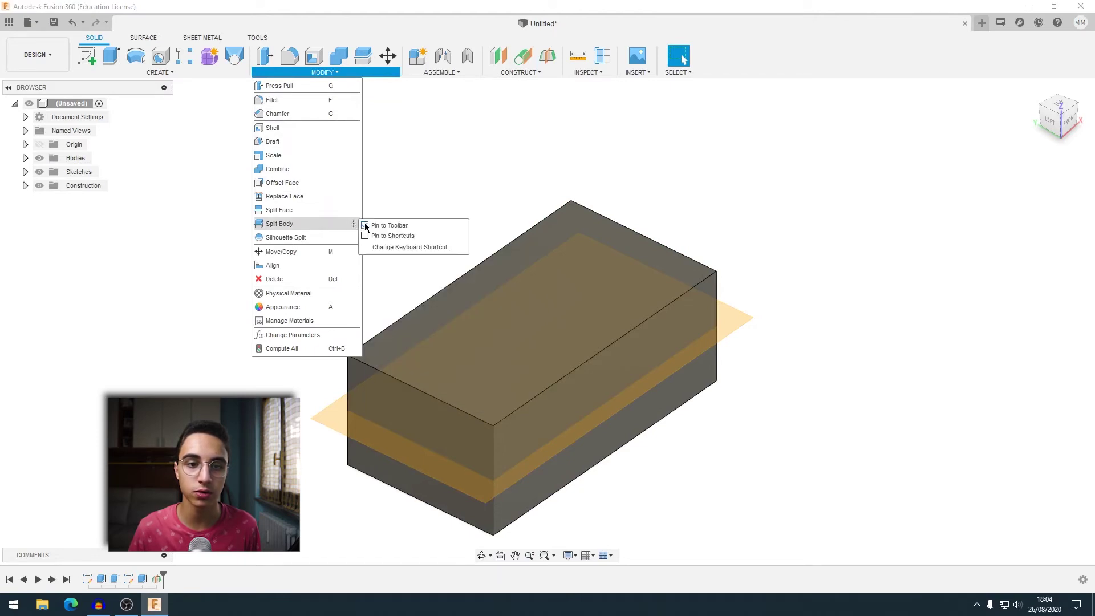
{"action": "left_click", "coordinate": [364, 56]}
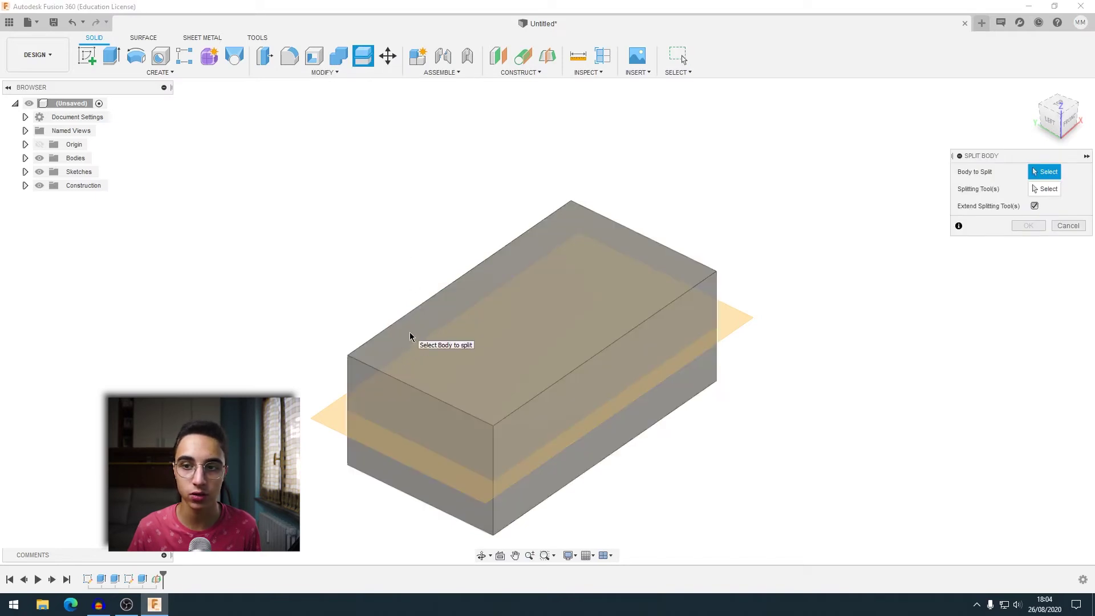
{"action": "left_click", "coordinate": [618, 293]}
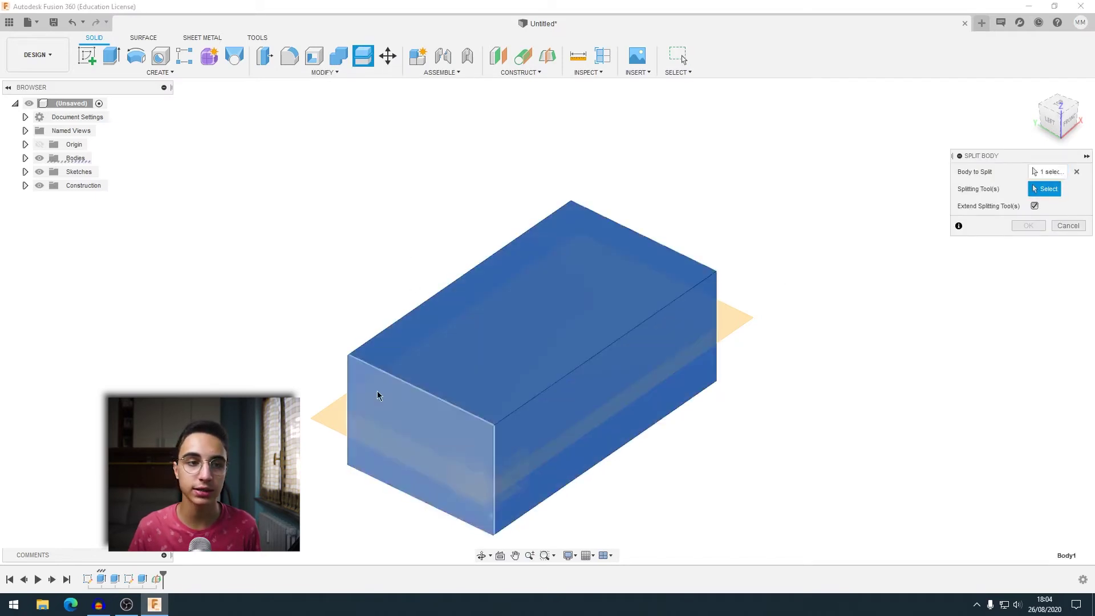
{"action": "left_click", "coordinate": [325, 417]}
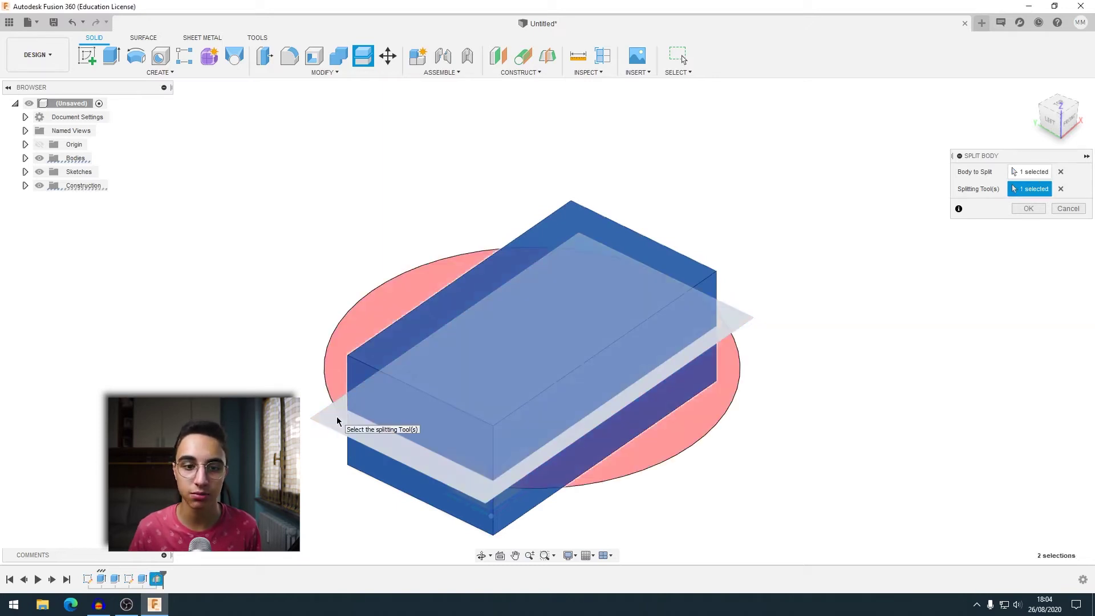
{"action": "left_click", "coordinate": [1028, 208]}
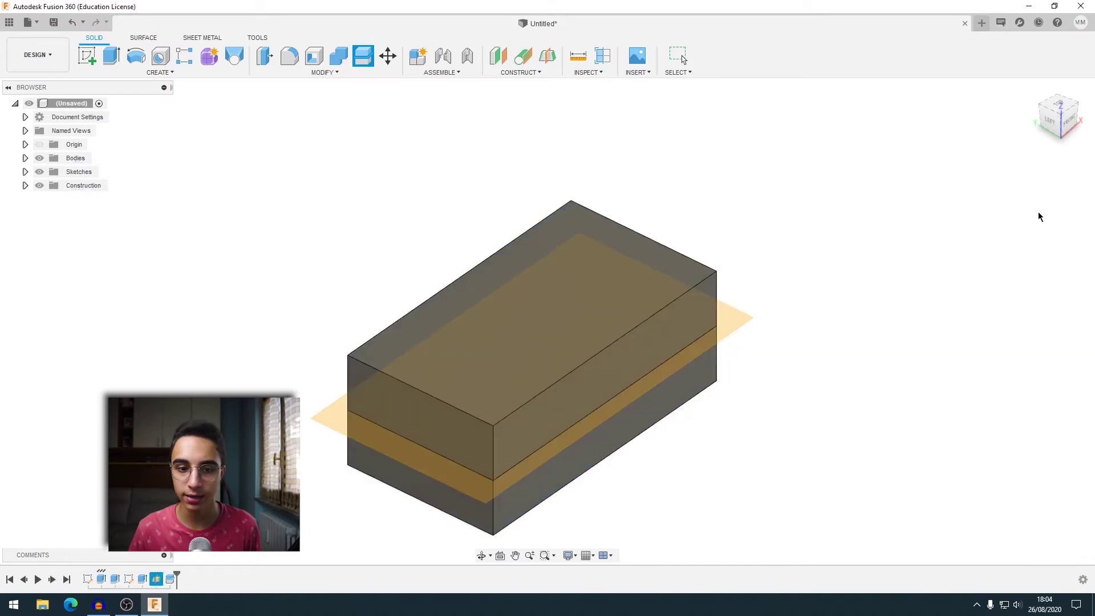
{"action": "left_click", "coordinate": [35, 185]}
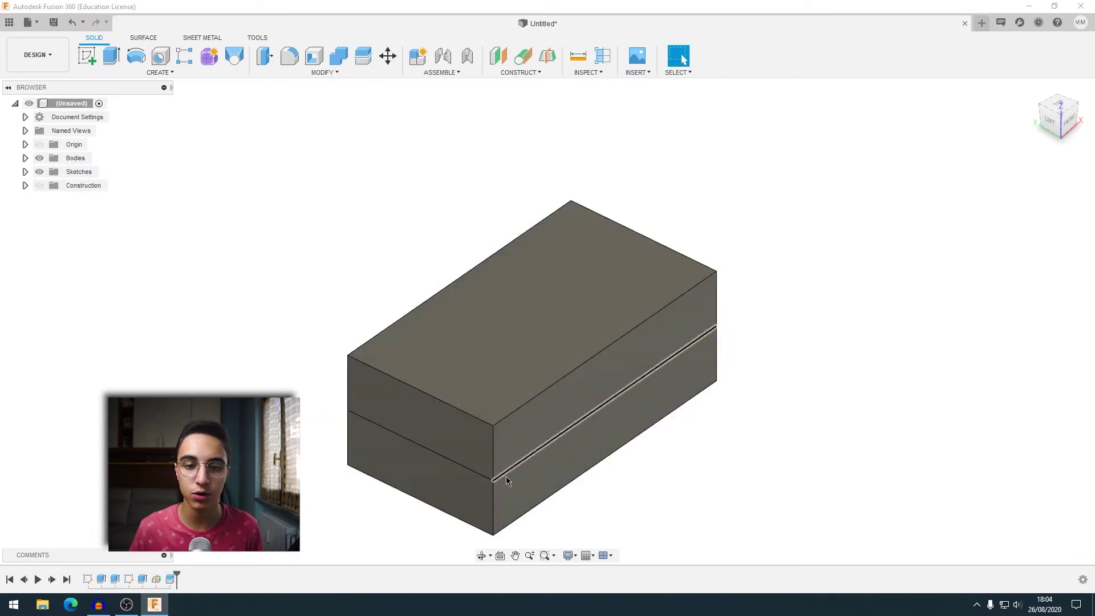
- Rename Body1 to 'Sotto' and Body2 to 'Sopra'
{"action": "scroll", "coordinate": [505, 477], "scroll_direction": "up", "scroll_amount": 3}
{"action": "left_click", "coordinate": [25, 159]}
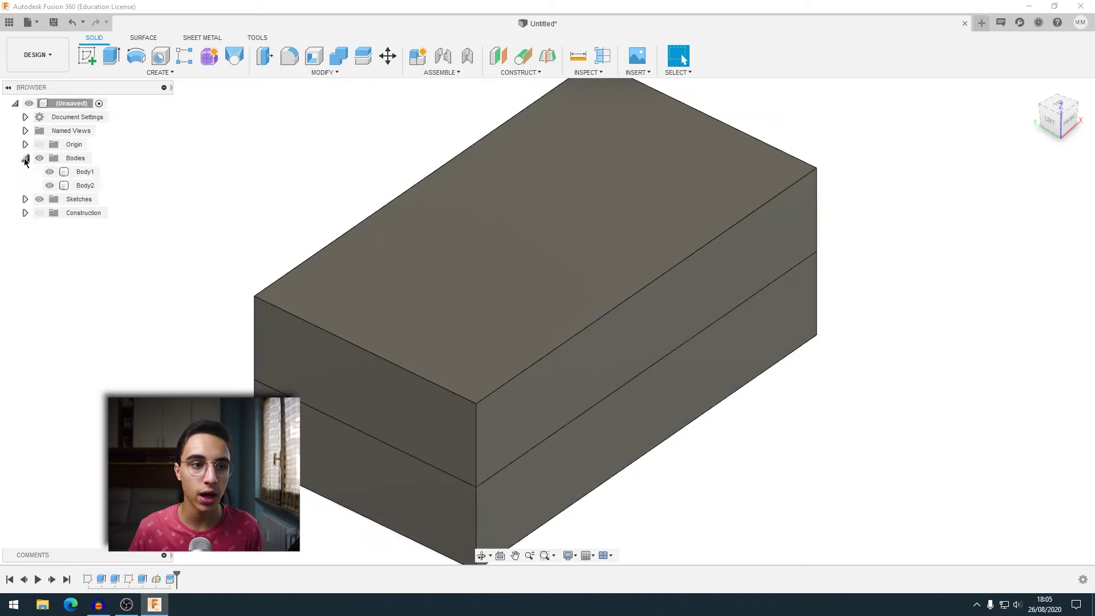
{"action": "left_click", "coordinate": [85, 173]}
{"action": "double_click", "coordinate": [85, 172]}
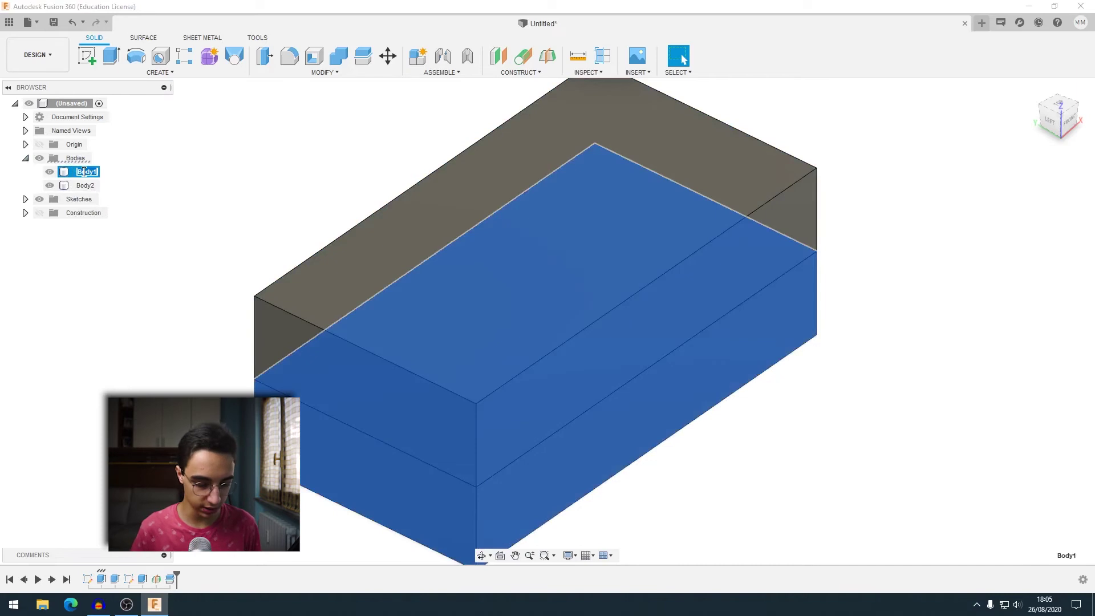
{"action": "type", "text": "otto"}
{"action": "double_click", "coordinate": [84, 185]}
{"action": "type", "text": "Sopra"}
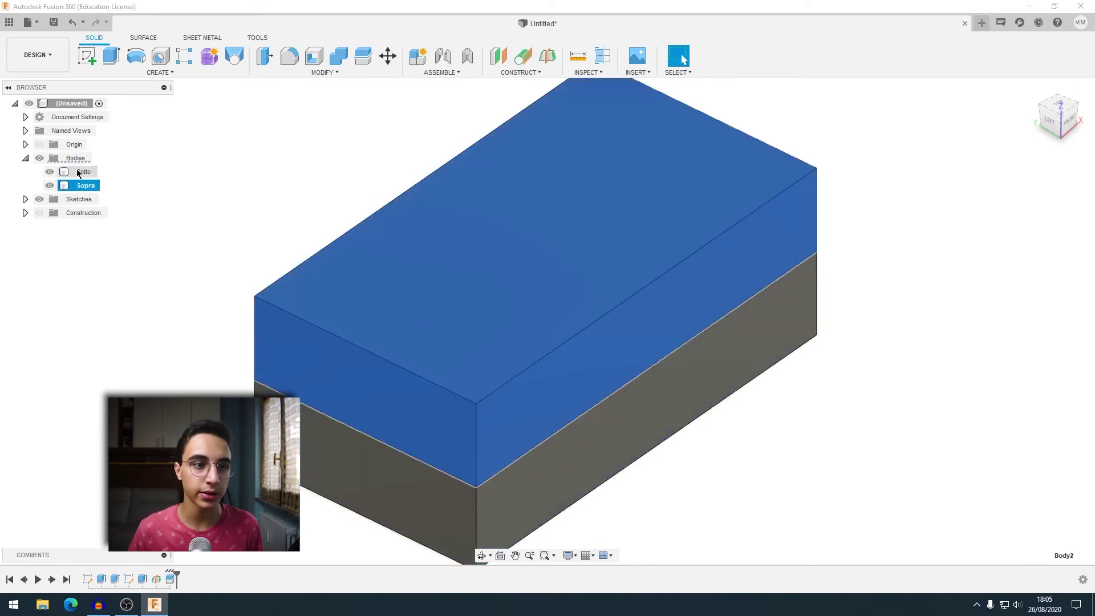
- Convert Sotto and Sopra each into its own component
{"action": "right_click", "coordinate": [78, 172]}
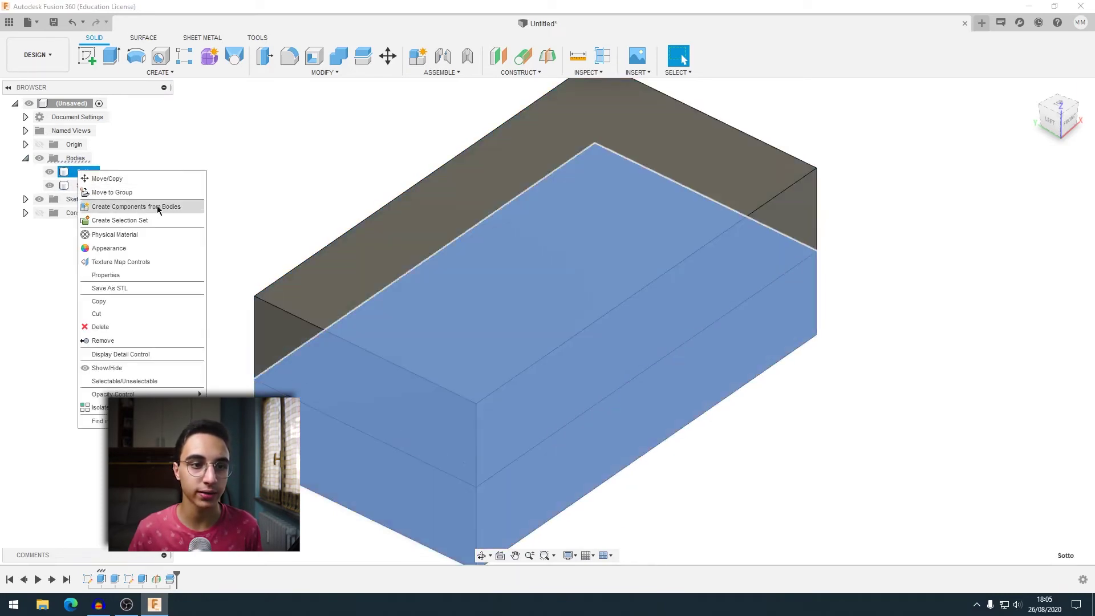
{"action": "left_click", "coordinate": [185, 206]}
{"action": "left_click", "coordinate": [85, 172]}
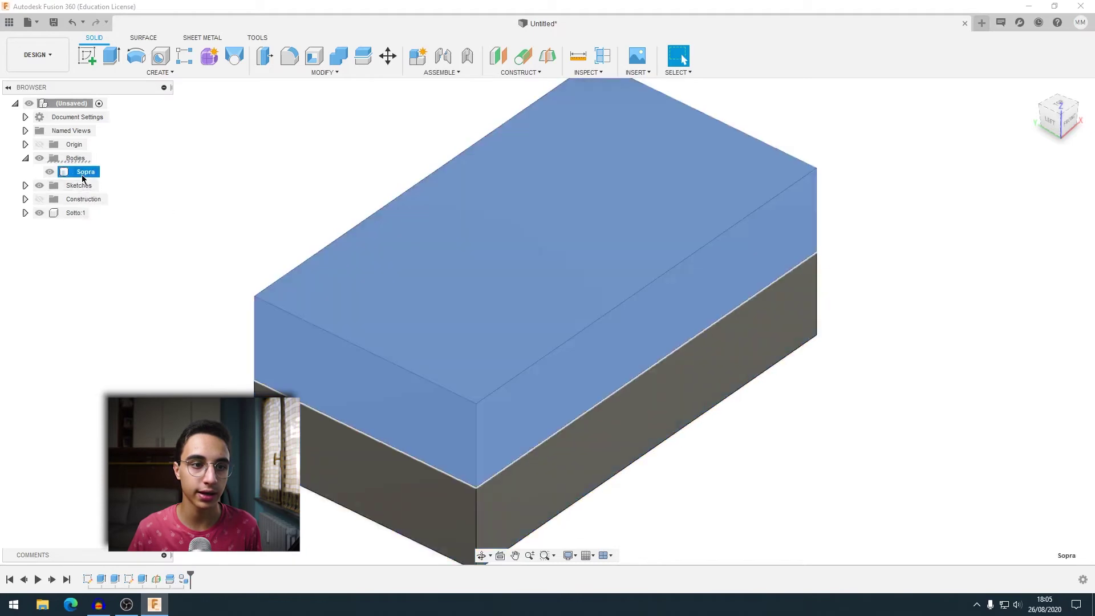
{"action": "right_click", "coordinate": [84, 174]}
{"action": "left_click", "coordinate": [177, 214]}
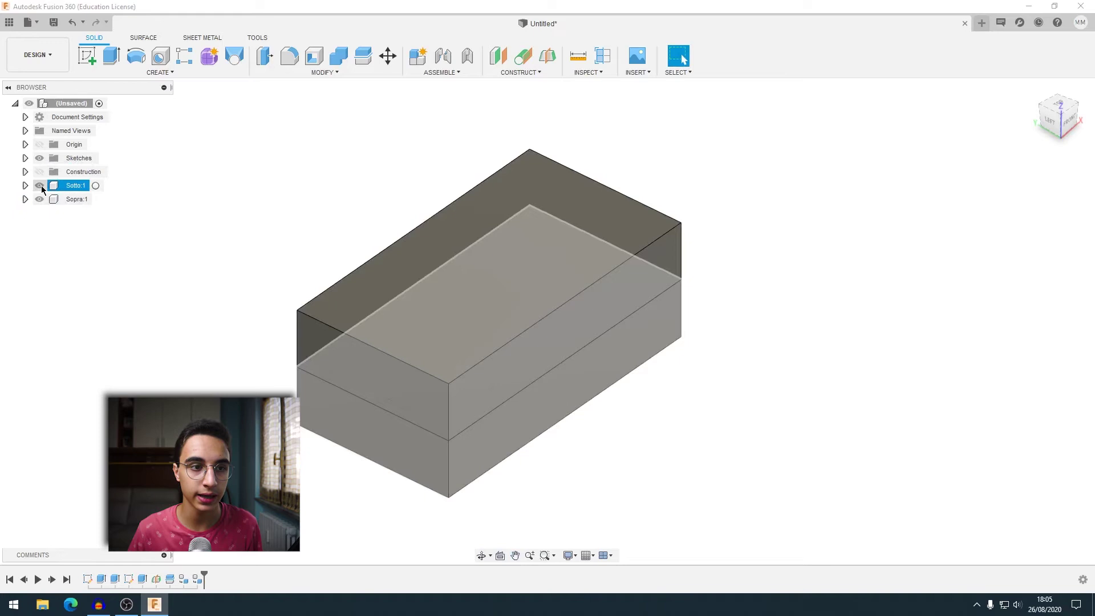
- Hide the Sopra lid and start a sketch on the lower half's top rim face
{"action": "left_click", "coordinate": [40, 199]}
{"action": "scroll", "coordinate": [314, 366], "scroll_direction": "up", "scroll_amount": 3}
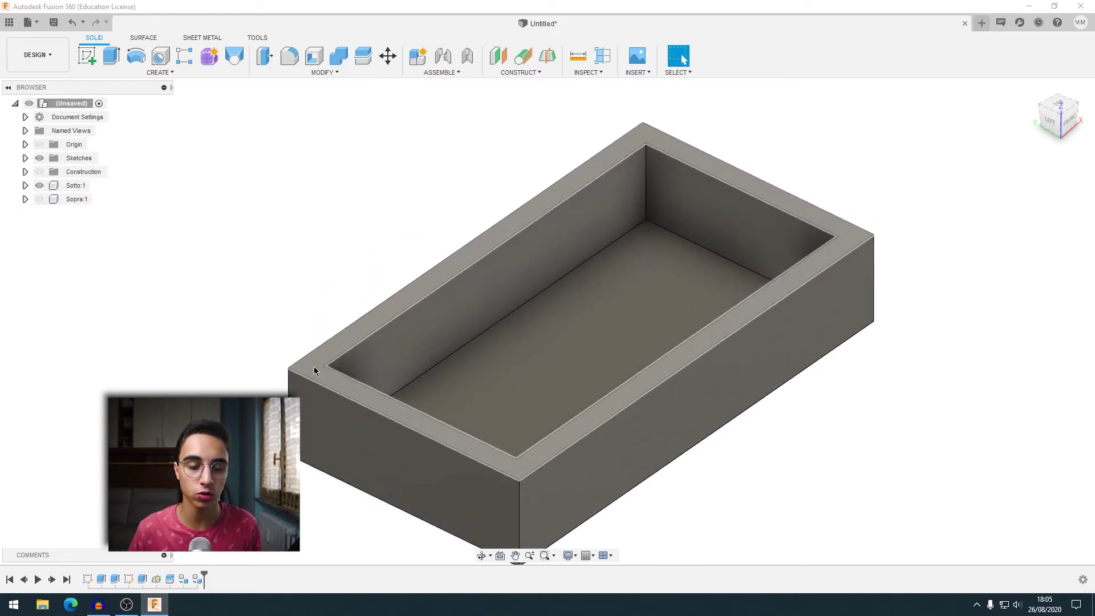
{"action": "right_click", "coordinate": [313, 367]}
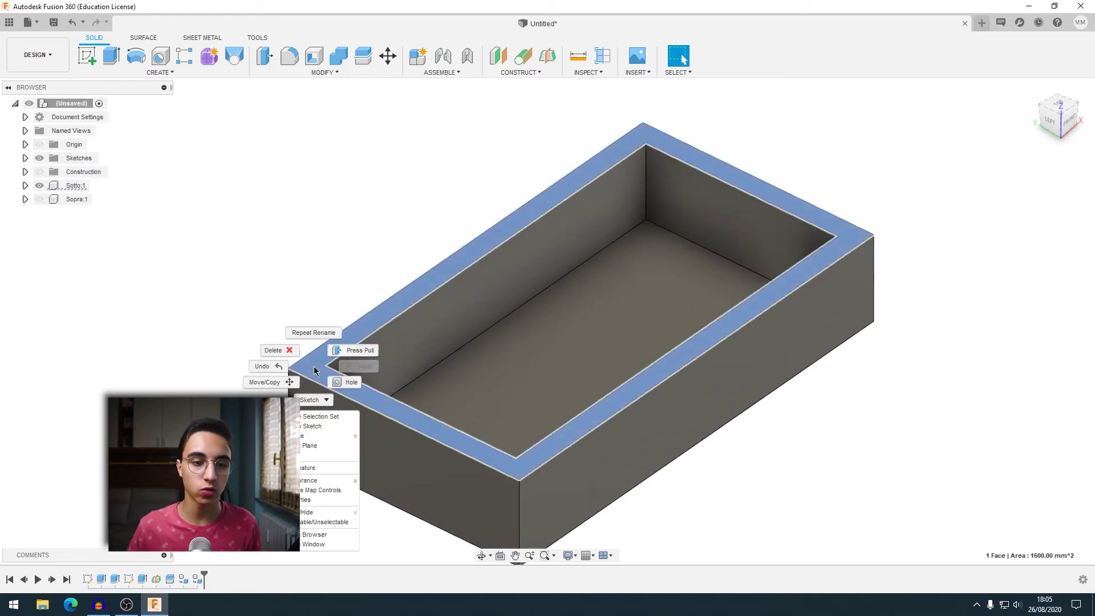
{"action": "left_click", "coordinate": [308, 426]}
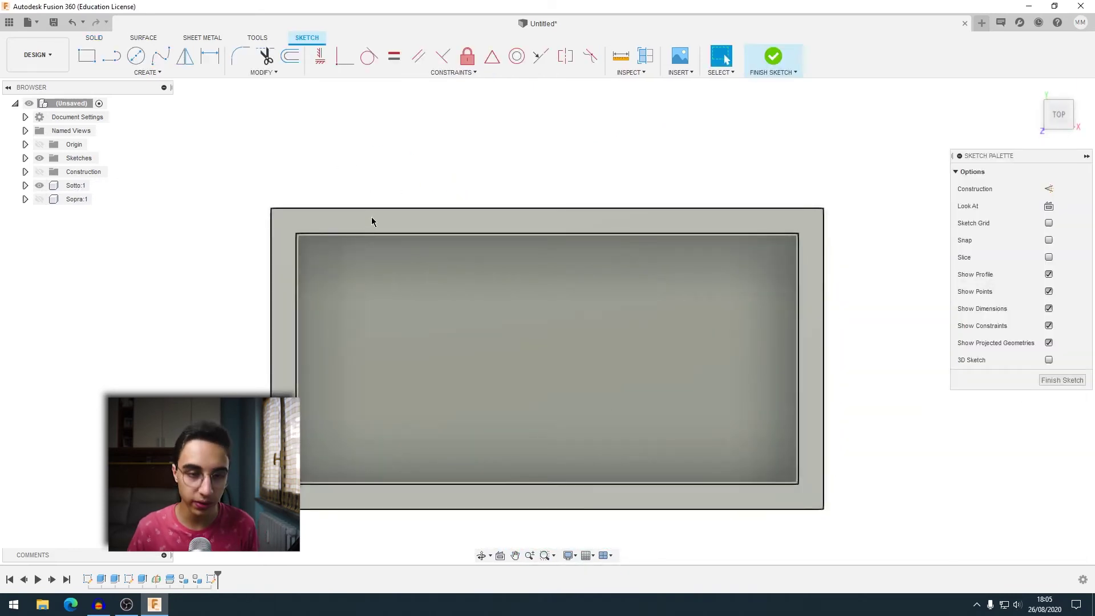
- Offset the outer loop inward by -5/2 mm (2.5 mm) and finish the sketch
{"action": "key", "text": "o"}
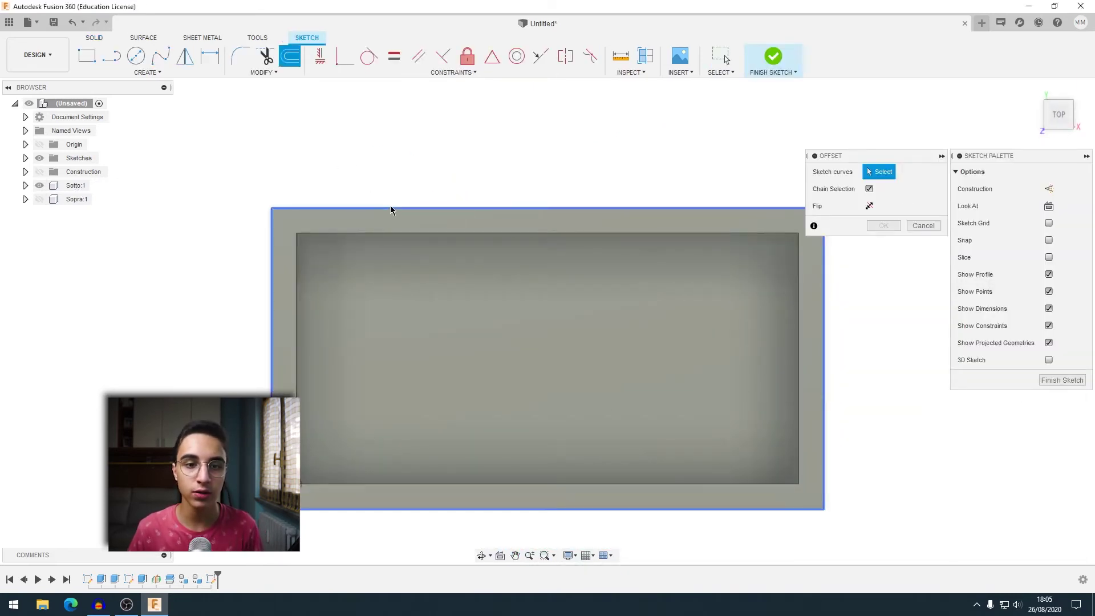
{"action": "left_click", "coordinate": [390, 209]}
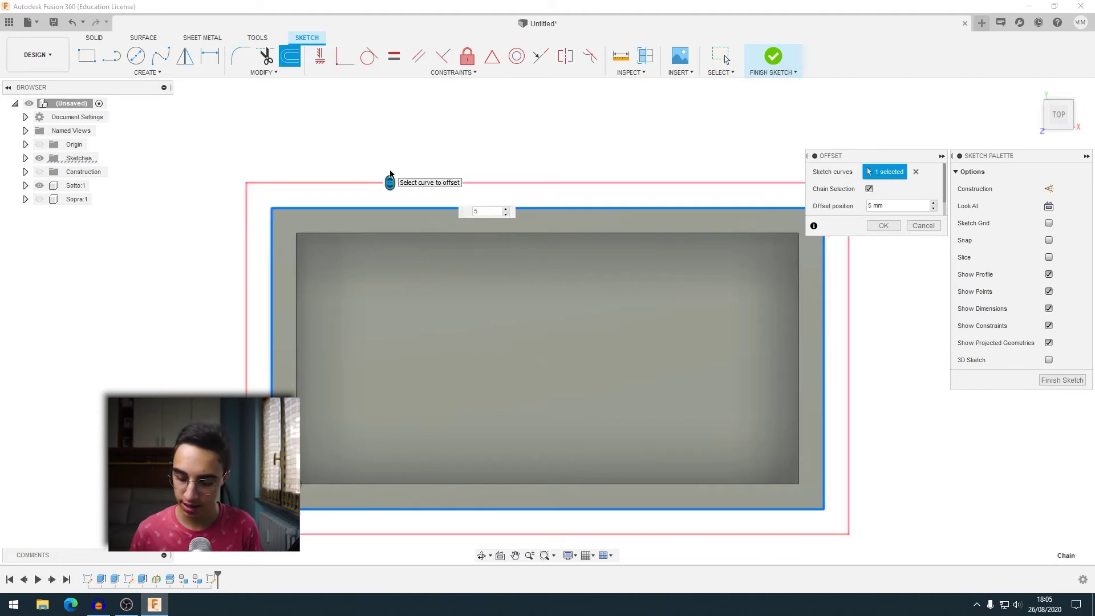
{"action": "type", "text": "/2"}
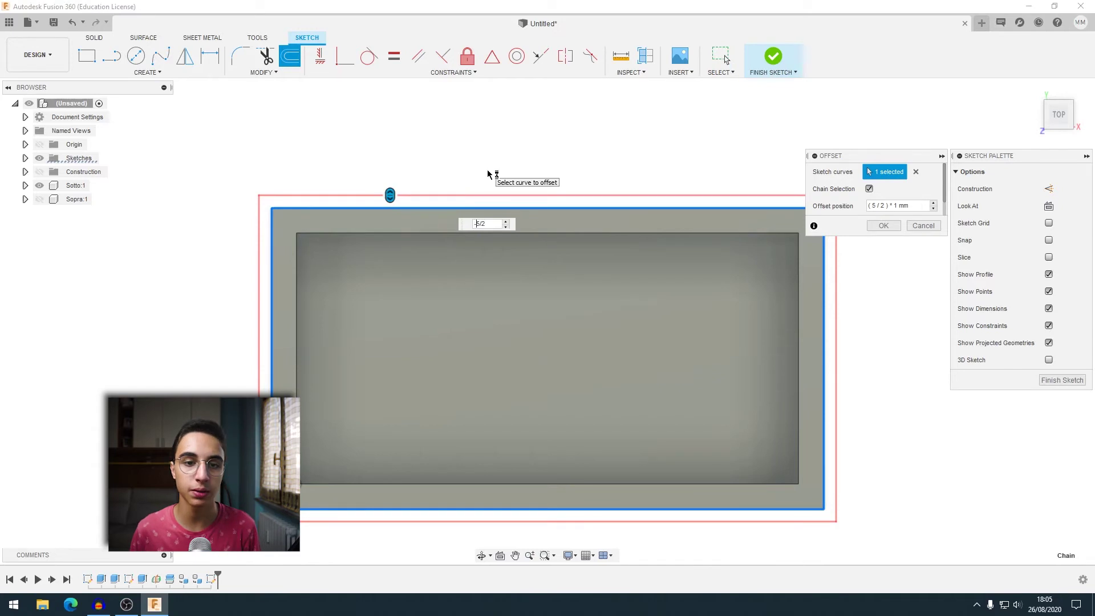
{"action": "type", "text": "-"}
{"action": "key", "text": "Return"}
{"action": "scroll", "coordinate": [342, 159], "scroll_direction": "up", "scroll_amount": 5}
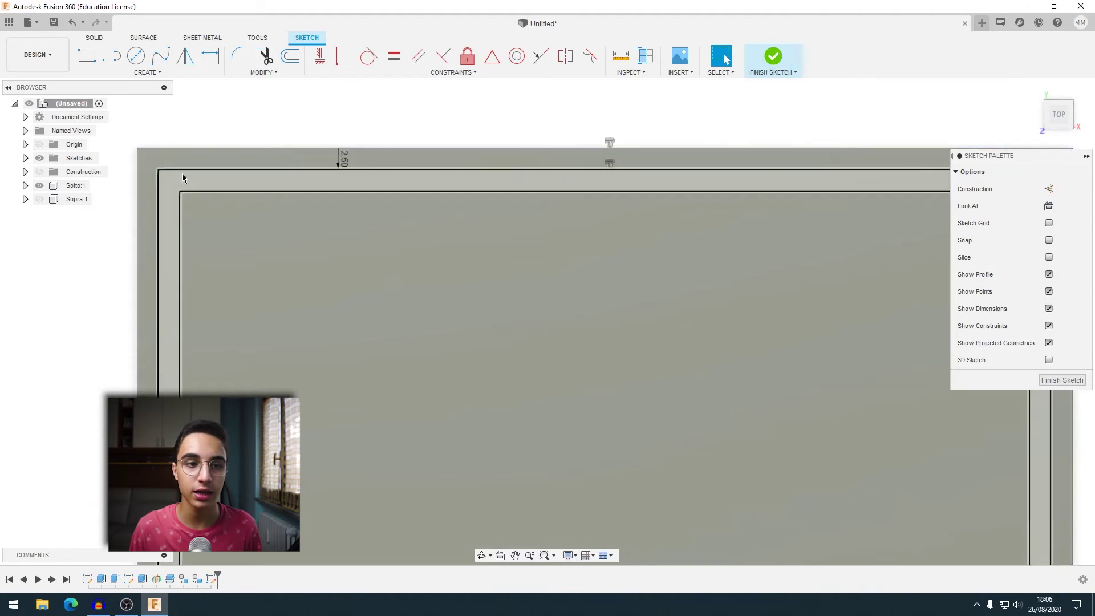
{"action": "left_click", "coordinate": [1039, 97]}
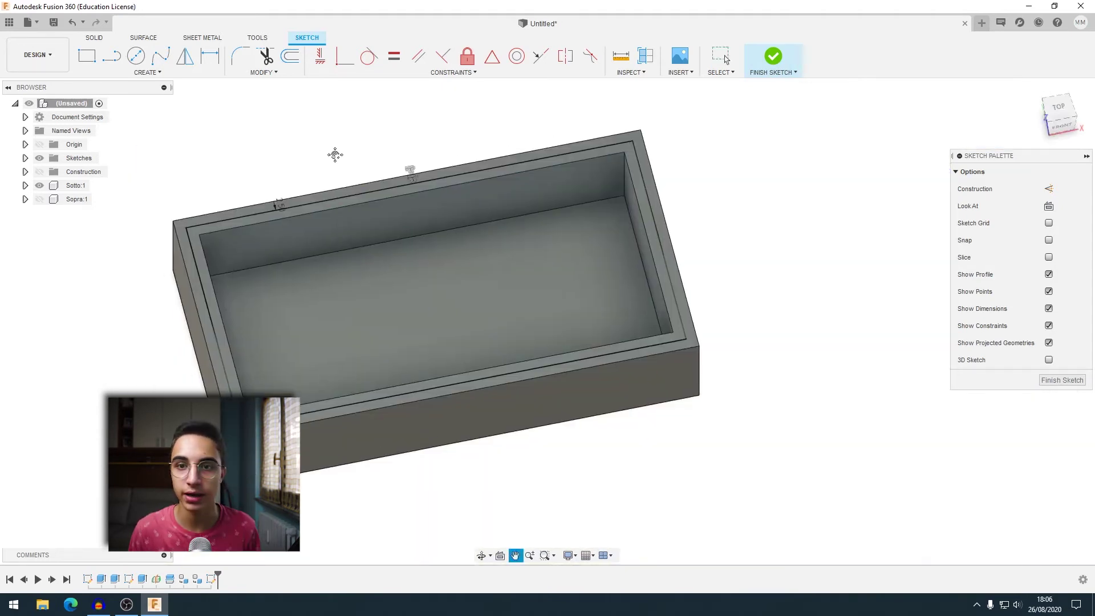
{"action": "left_click", "coordinate": [774, 61]}
- Extrude the thin rim ring up 21.25/2 mm, joining it to Sotto with Sopra hidden
{"action": "scroll", "coordinate": [203, 316], "scroll_direction": "up", "scroll_amount": 2}
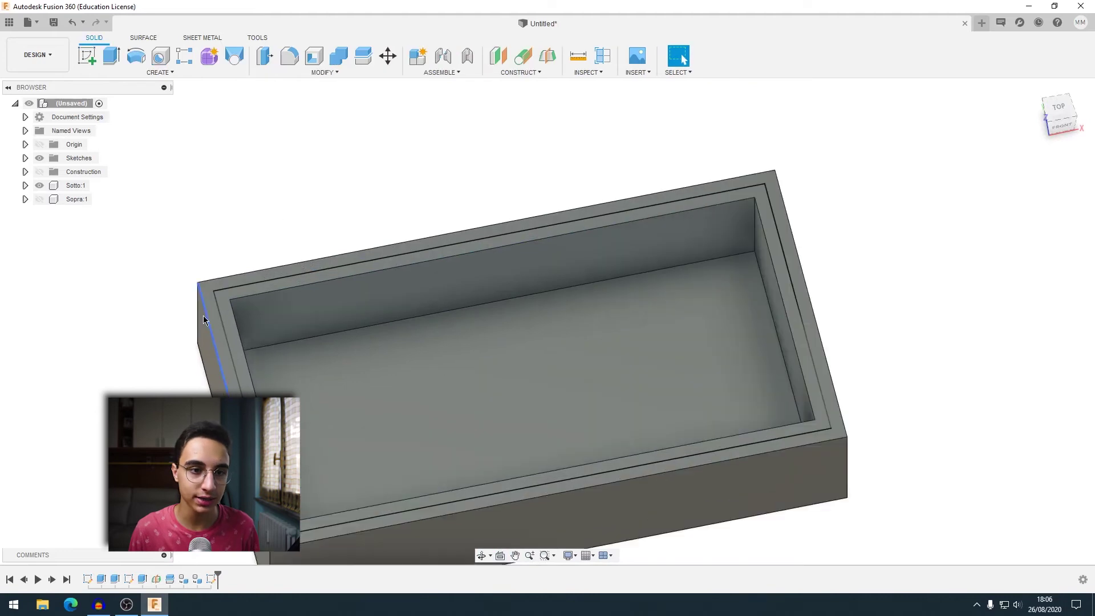
{"action": "key", "text": "e"}
{"action": "left_click", "coordinate": [210, 300]}
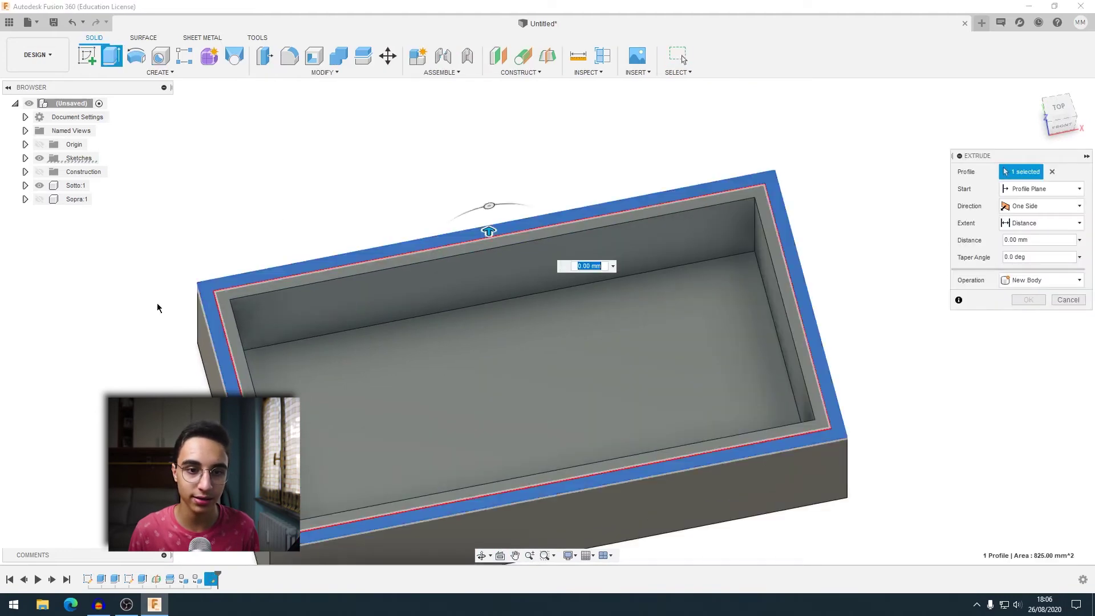
{"action": "scroll", "coordinate": [116, 350], "scroll_direction": "down", "scroll_amount": 1}
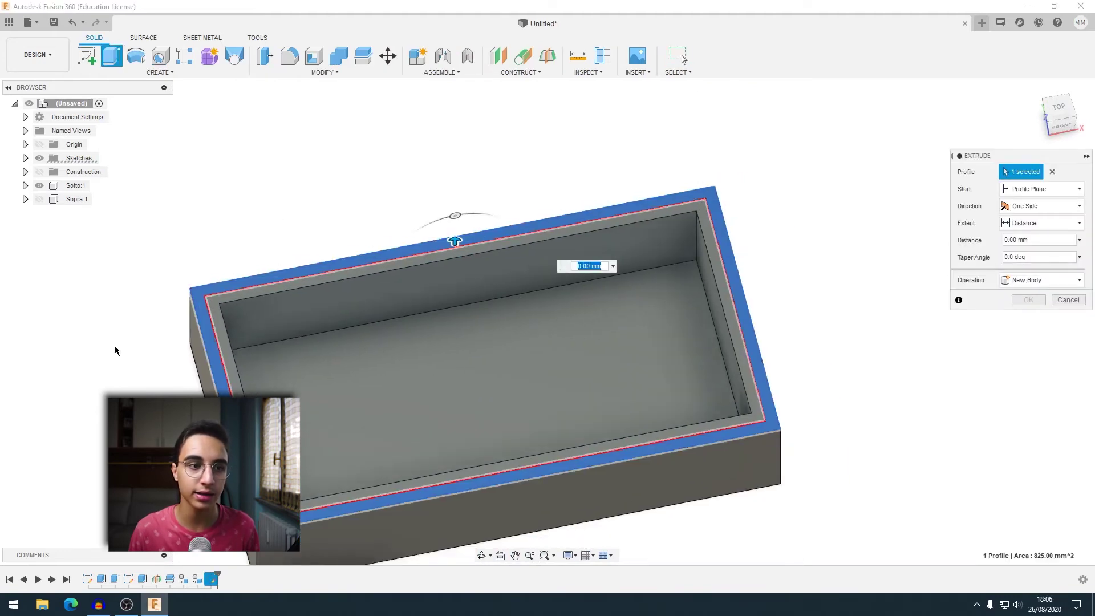
{"action": "left_click", "coordinate": [39, 199]}
{"action": "mouse_move", "coordinate": [49, 250]}
{"action": "middle_mouse_down", "text": "shift"}
{"action": "mouse_move", "coordinate": [103, 289]}
{"action": "mouse_move", "coordinate": [115, 277]}
{"action": "middle_mouse_up", "text": "shift"}
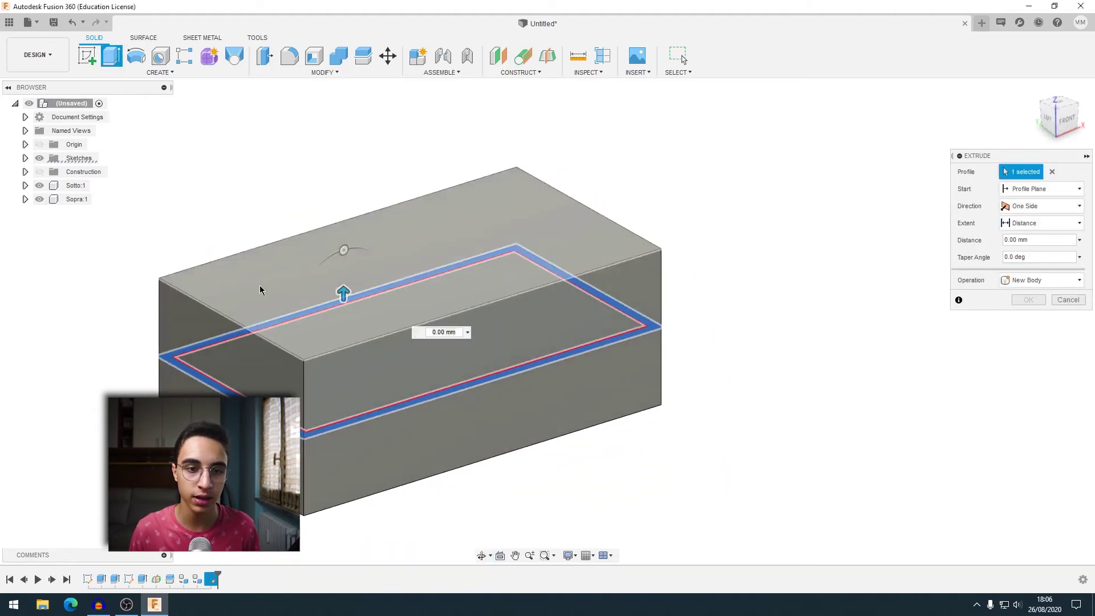
{"action": "left_click_drag", "start_coordinate": [343, 293], "coordinate": [342, 224]}
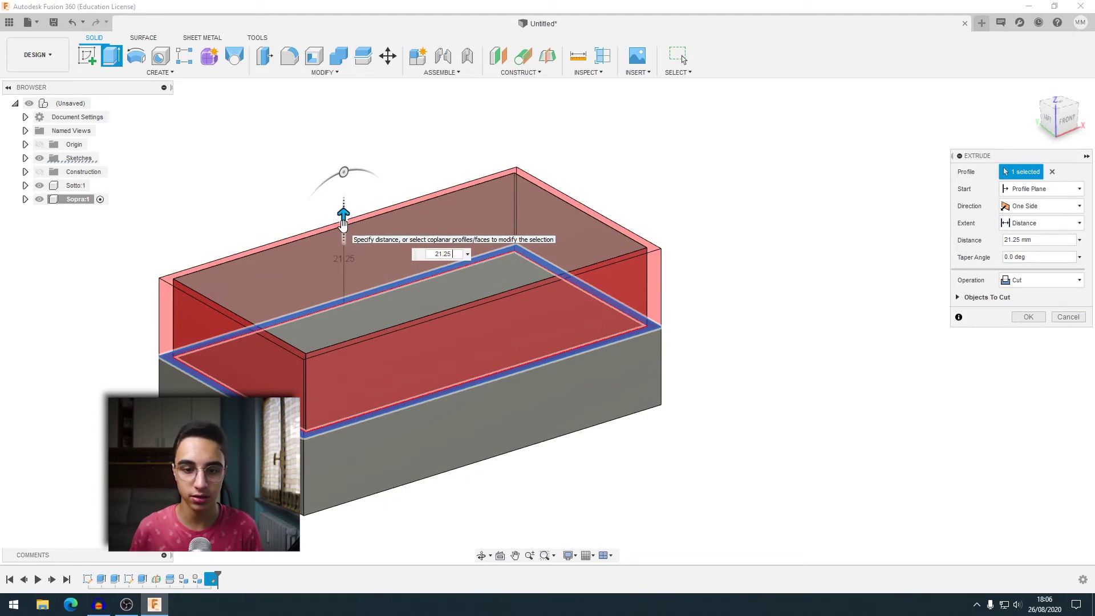
{"action": "type", "text": "/2"}
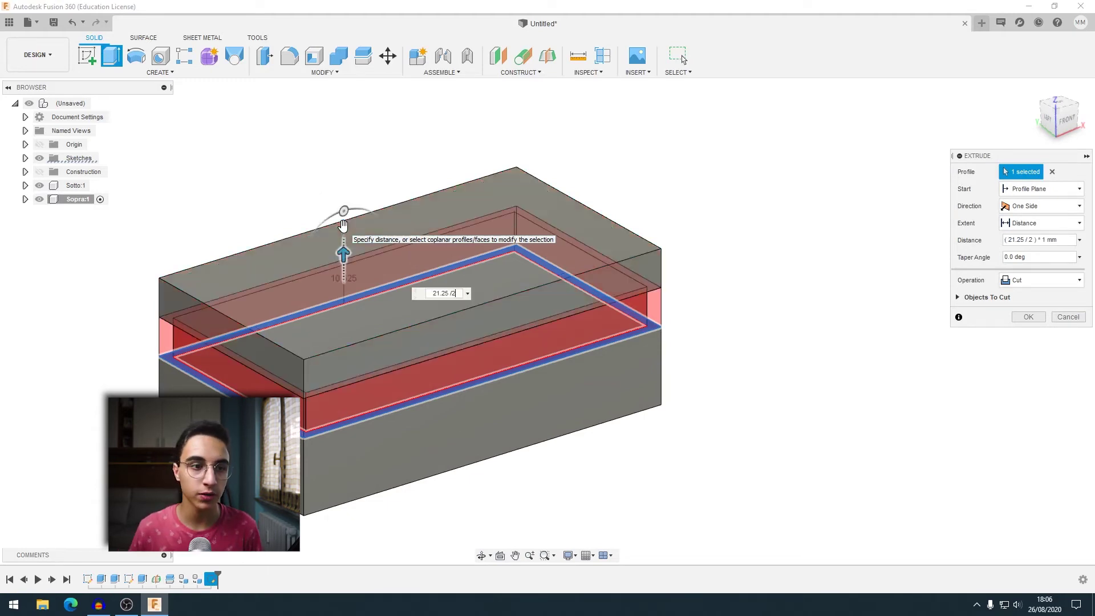
{"action": "left_click", "coordinate": [39, 200]}
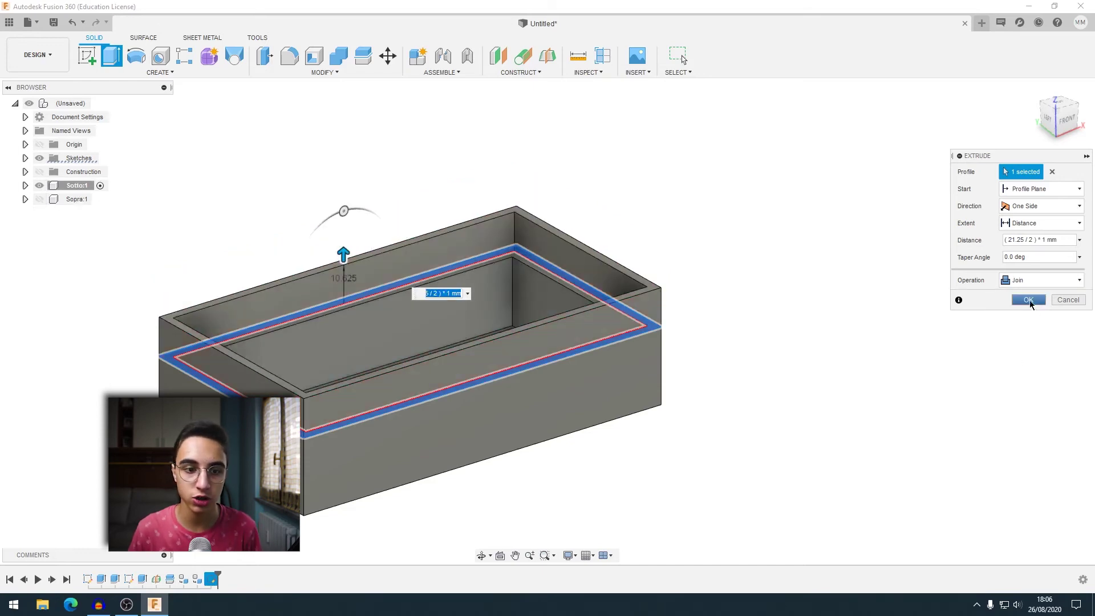
{"action": "left_click", "coordinate": [1028, 300]}
{"action": "middle_click_drag", "start_coordinate": [557, 447], "coordinate": [415, 196], "text": "shift"}
{"action": "scroll", "coordinate": [384, 247], "scroll_direction": "up", "scroll_amount": 3}
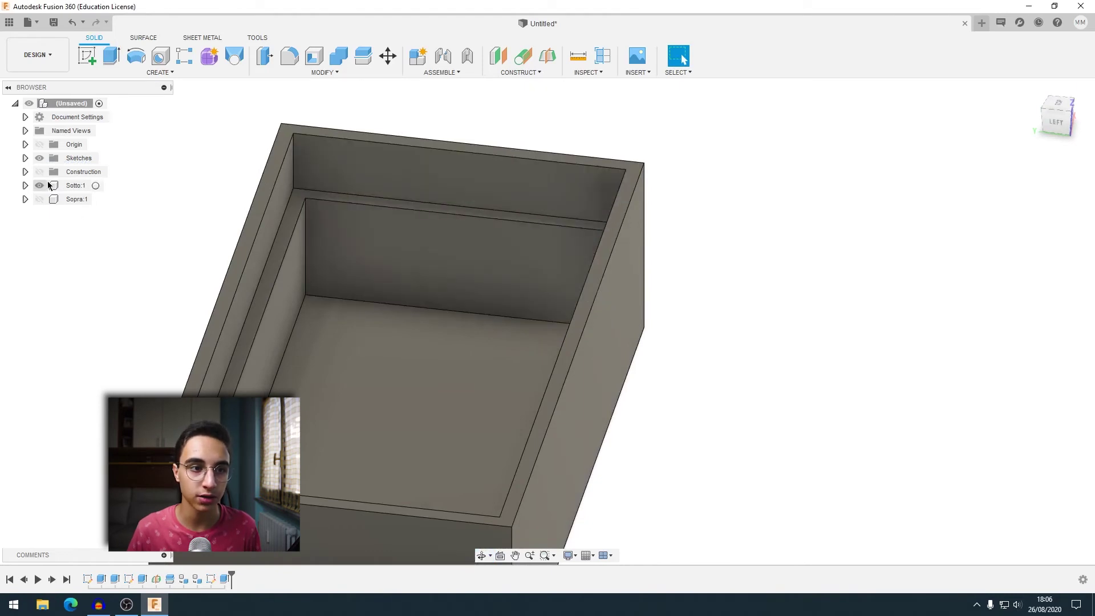
- Toggle the lid's visibility and orbit around the open base to inspect the new lip
{"action": "left_click", "coordinate": [39, 199]}
{"action": "middle_click_drag", "start_coordinate": [52, 230], "coordinate": [366, 339], "text": "shift"}
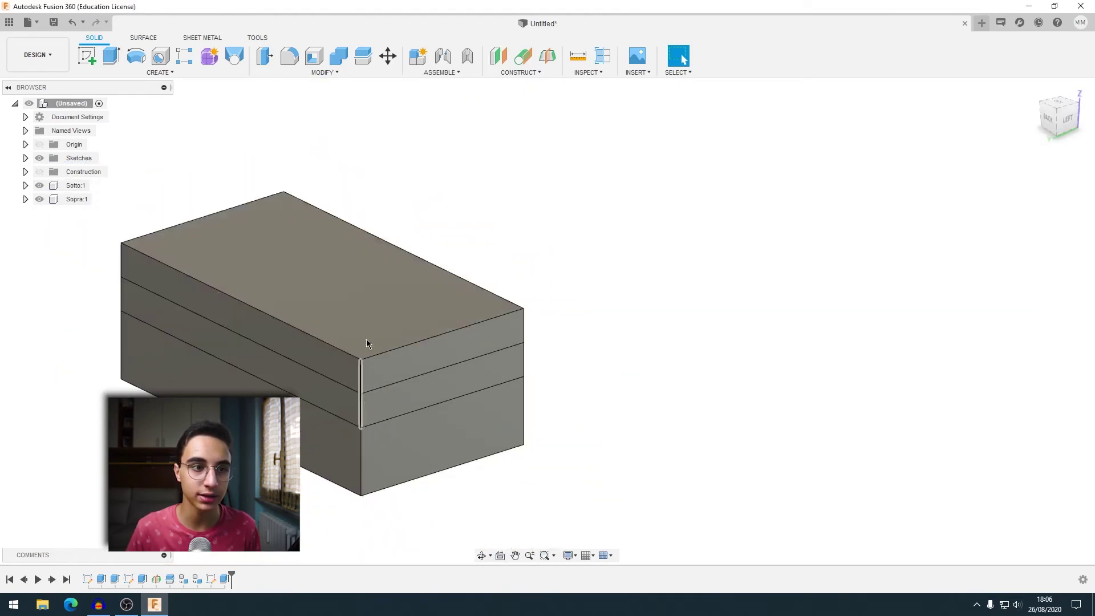
{"action": "left_click", "coordinate": [39, 199]}
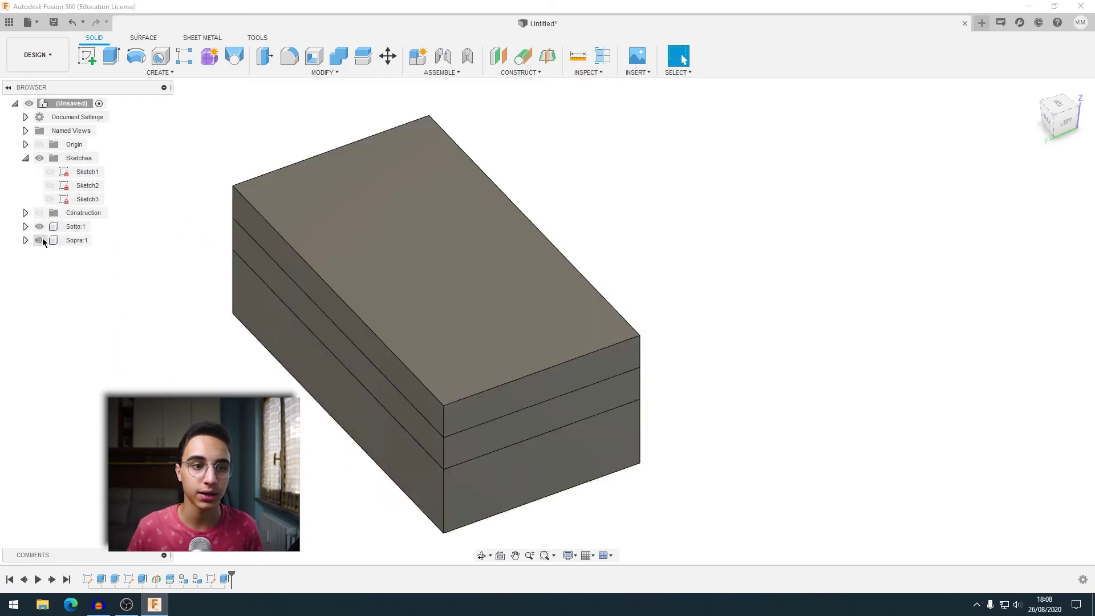
{"action": "left_click", "coordinate": [40, 240]}
{"action": "middle_click_drag", "start_coordinate": [360, 179], "coordinate": [683, 59], "text": "shift"}
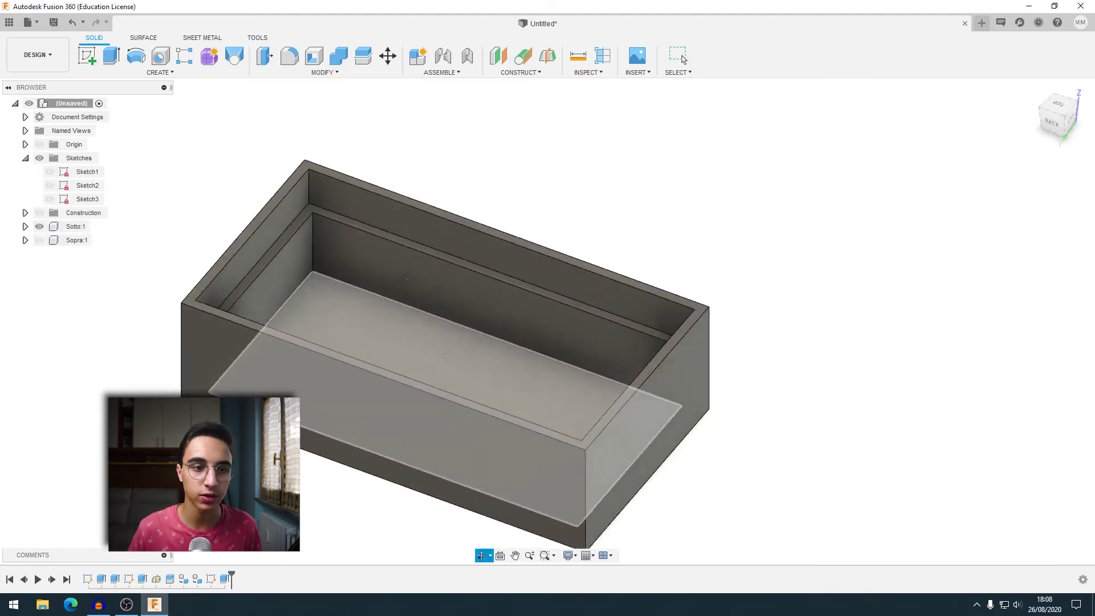
{"action": "middle_click_drag", "start_coordinate": [269, 239], "coordinate": [710, 168], "text": "shift"}
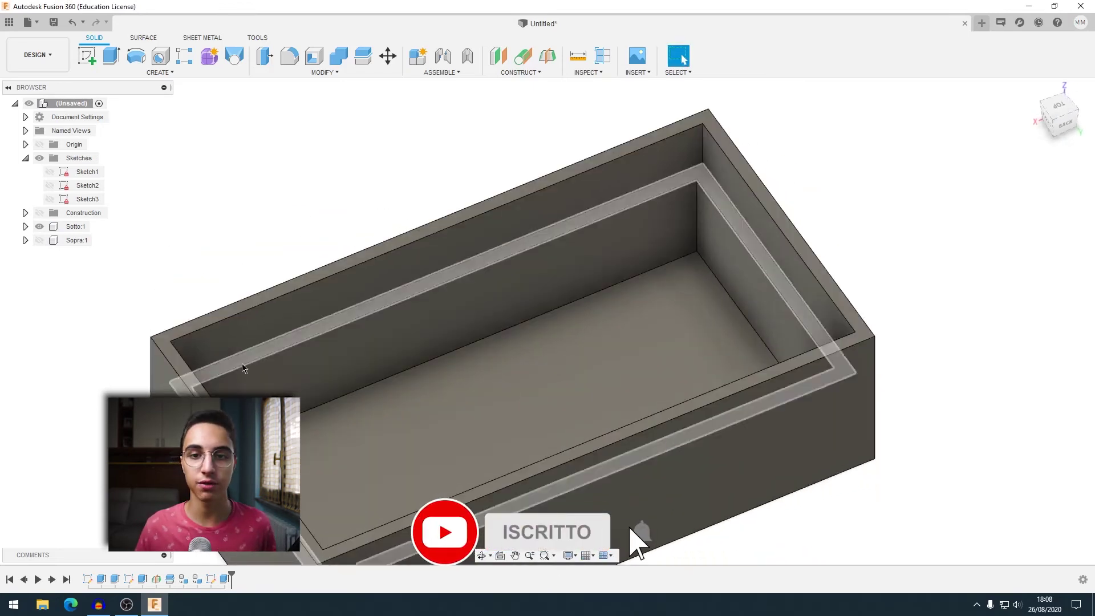
- Review the lip extrusion unchanged, then show only Sopra with Sketch3's outline
{"action": "right_click", "coordinate": [224, 580]}
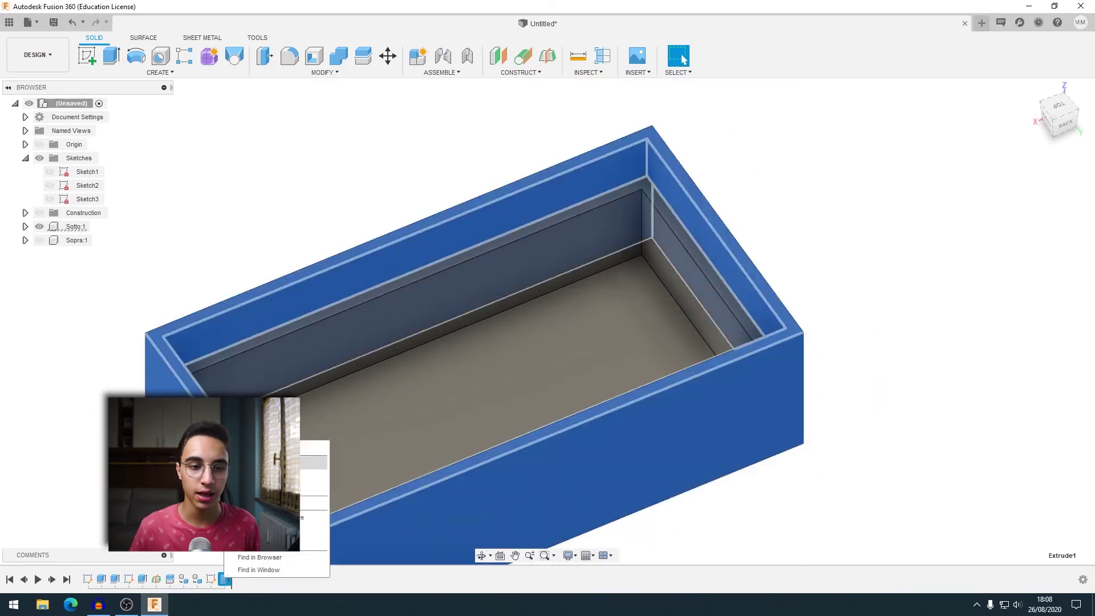
{"action": "left_click", "coordinate": [273, 461]}
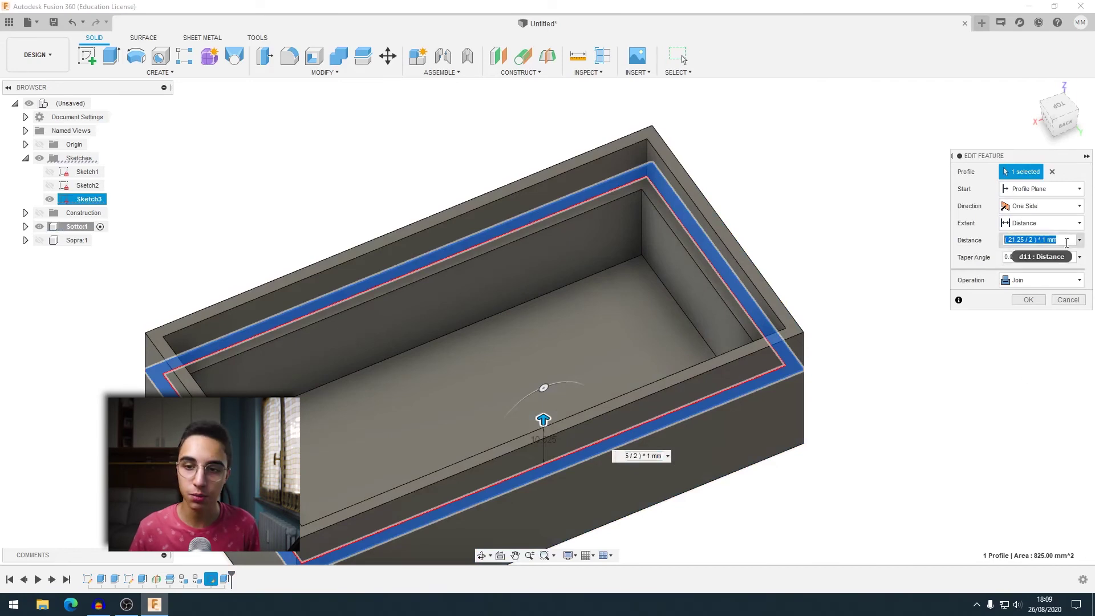
{"action": "left_click", "coordinate": [1057, 301]}
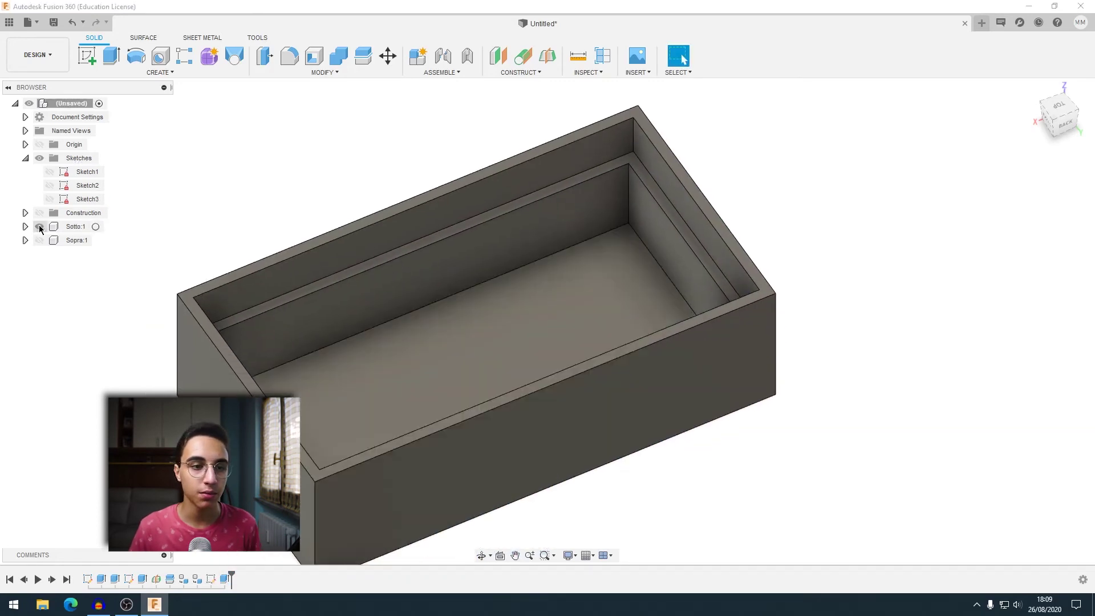
{"action": "left_click", "coordinate": [39, 240]}
{"action": "left_click", "coordinate": [39, 226]}
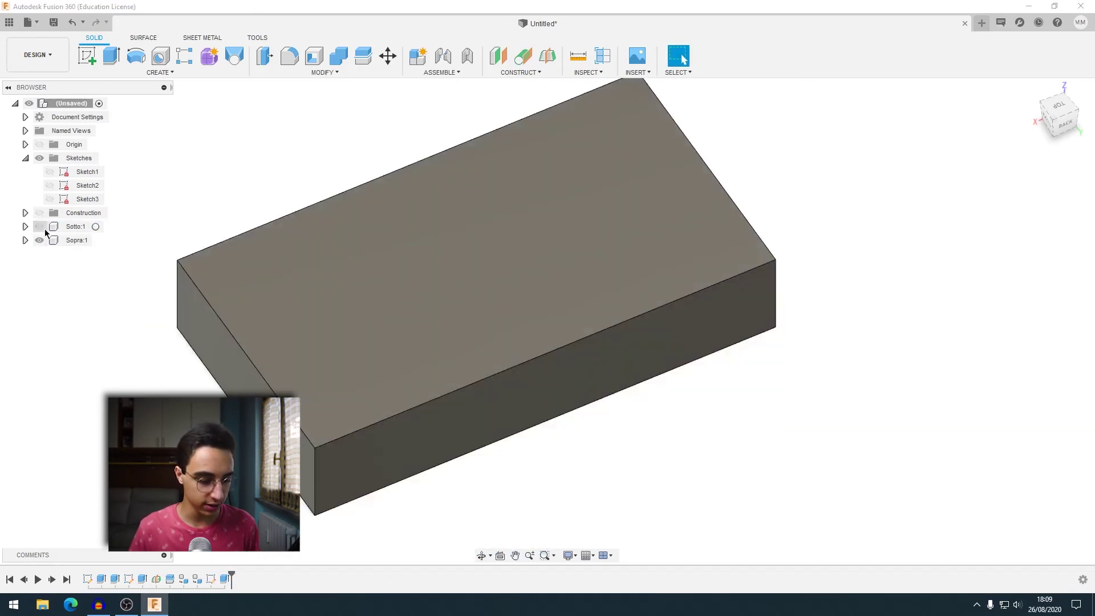
{"action": "middle_click_drag", "start_coordinate": [343, 421], "coordinate": [318, 342], "text": "shift"}
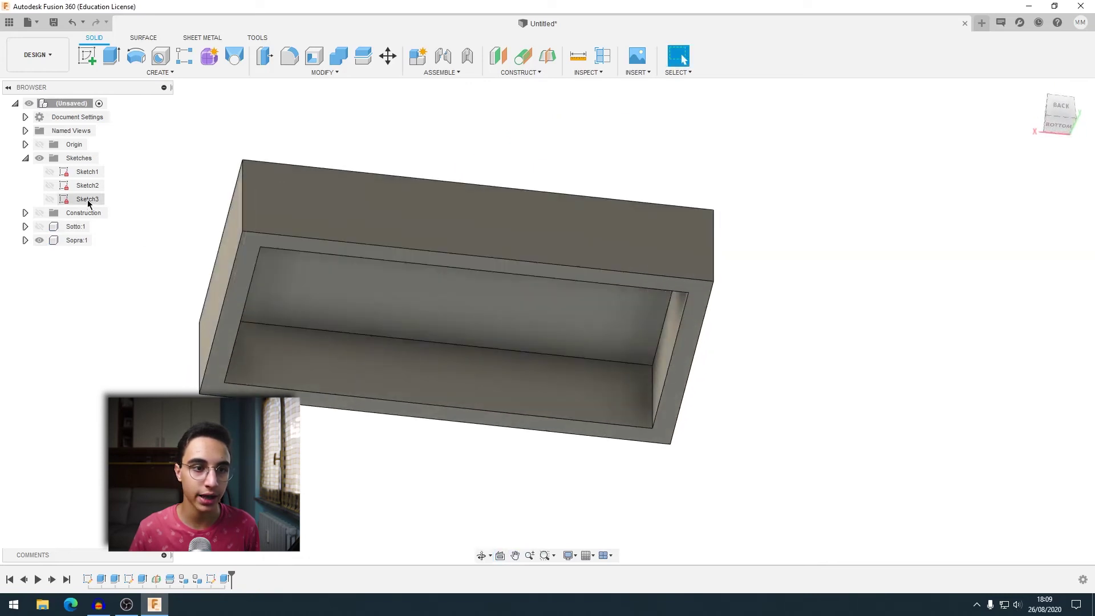
{"action": "left_click", "coordinate": [49, 199]}
{"action": "scroll", "coordinate": [204, 394], "scroll_direction": "up", "scroll_amount": 2}
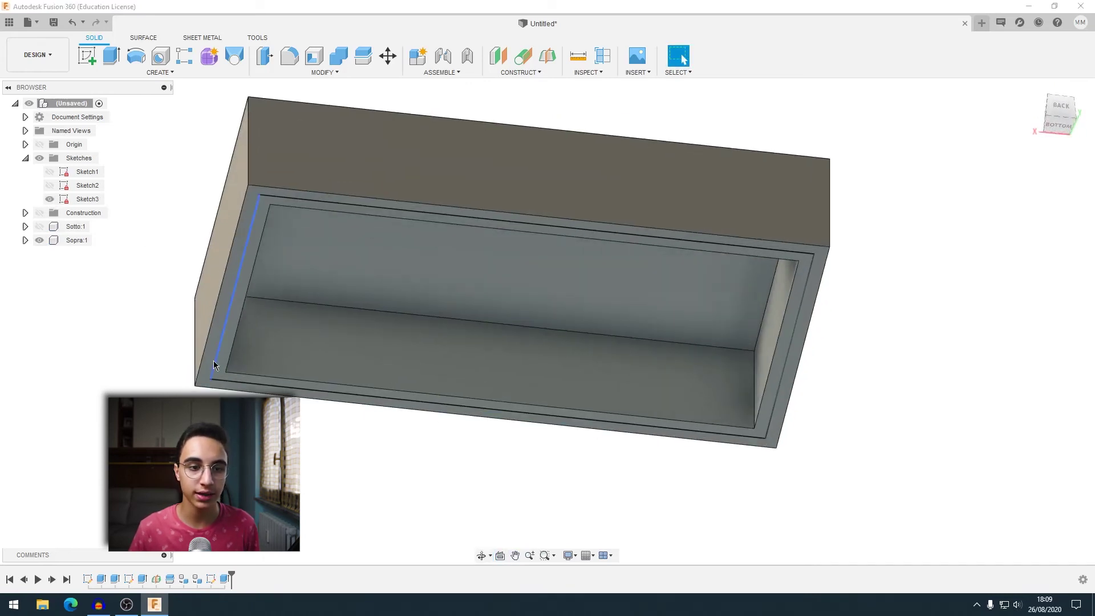
- Cut the Sketch3 rim ring 10.625 mm into Sopra, then hide Sketch3 and show Sotto
{"action": "key", "text": "e"}
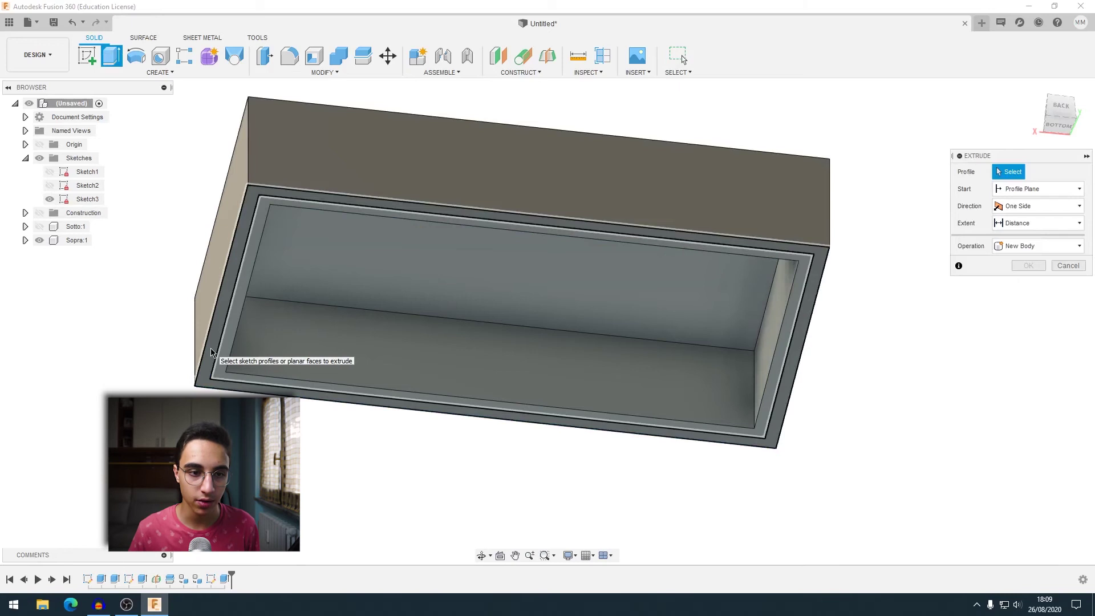
{"action": "left_click", "coordinate": [211, 352]}
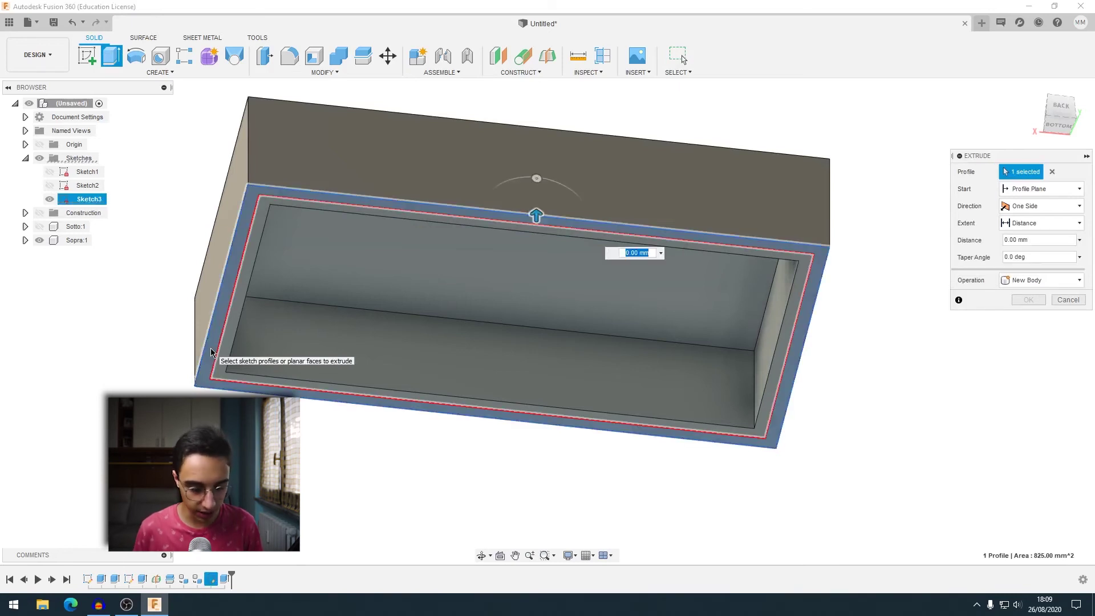
{"action": "key", "text": "Return"}
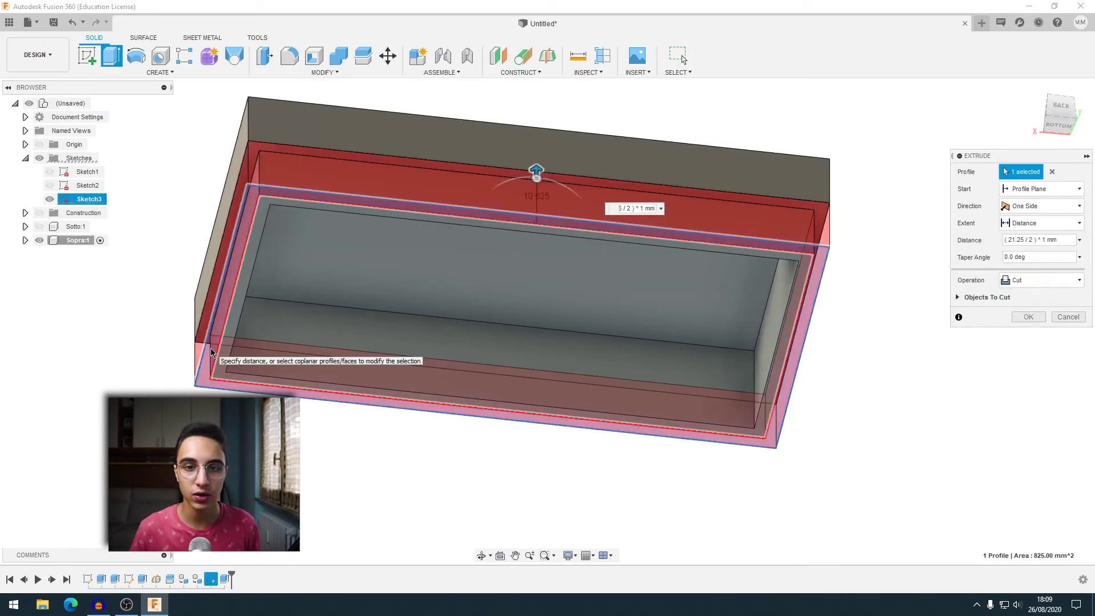
{"action": "middle_click_drag", "start_coordinate": [211, 352], "coordinate": [1093, 369], "text": "shift"}
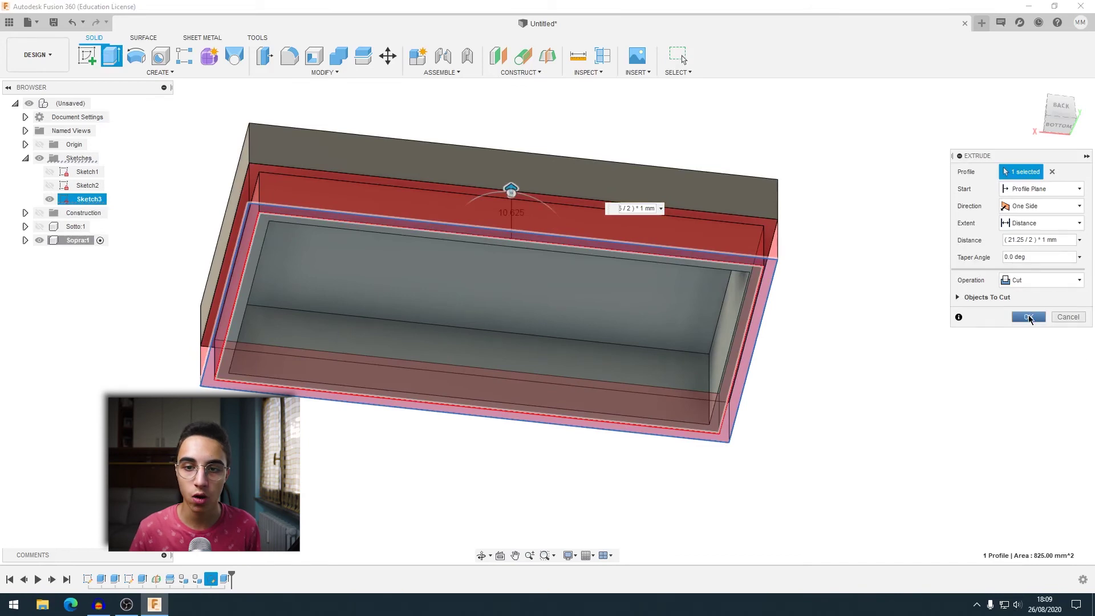
{"action": "left_click", "coordinate": [1029, 317]}
{"action": "left_click", "coordinate": [50, 199]}
{"action": "left_click", "coordinate": [40, 226]}
{"action": "mouse_move", "coordinate": [151, 362]}
{"action": "middle_mouse_down", "text": "shift"}
{"action": "mouse_move", "coordinate": [682, 59]}
{"action": "mouse_move", "coordinate": [601, 153]}
{"action": "middle_mouse_up", "text": "shift"}
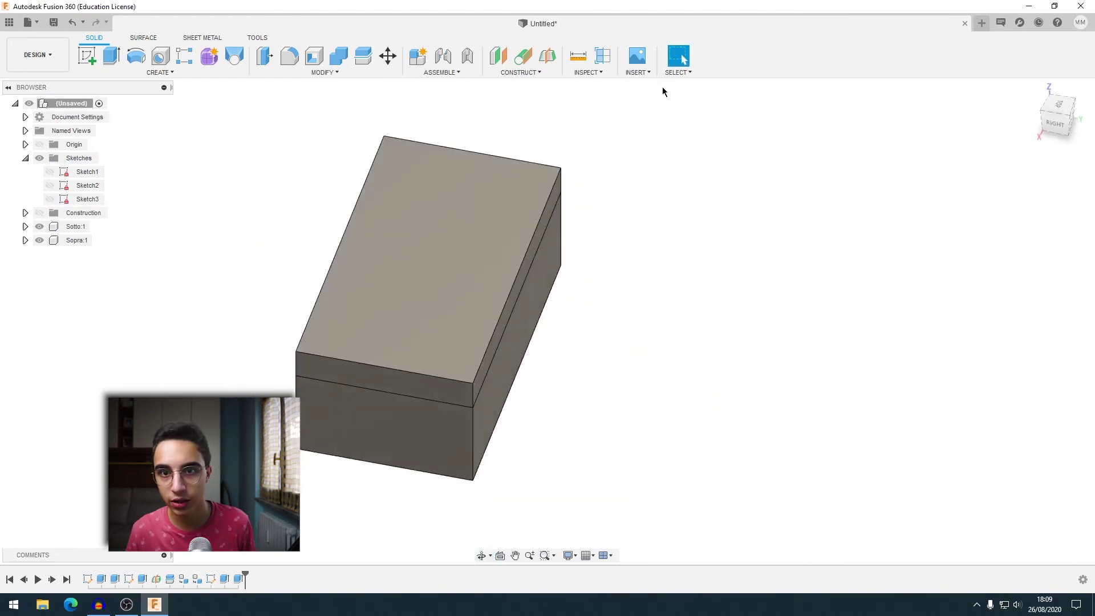
- Create an as-built Slider joint between Sopra:1 and Sotto:1, positioned on a vertical box edge
{"action": "left_click", "coordinate": [466, 57]}
{"action": "left_click", "coordinate": [432, 290]}
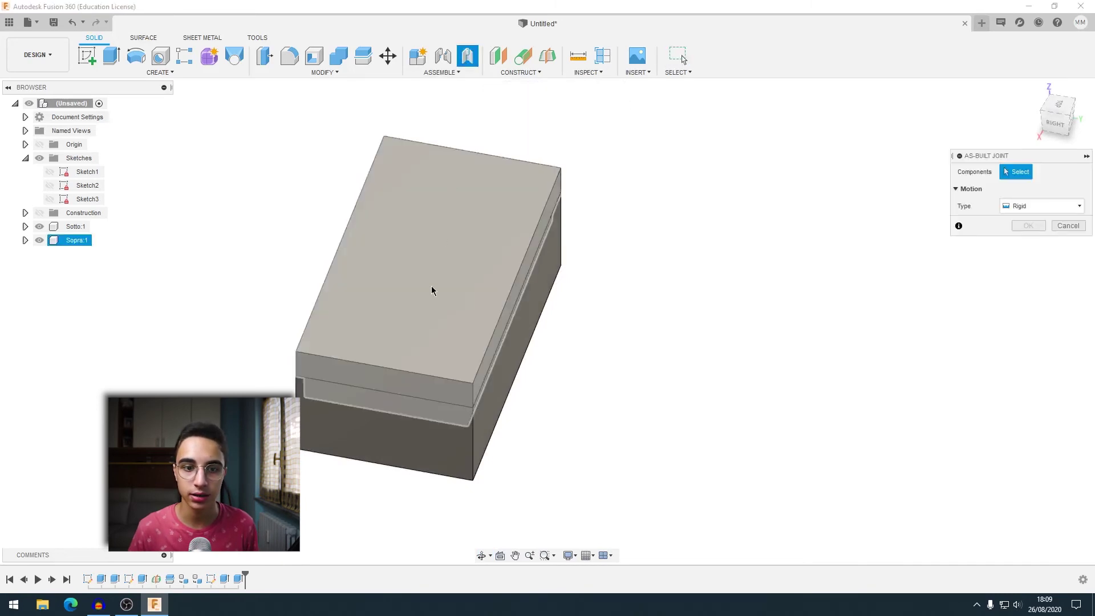
{"action": "left_click", "coordinate": [409, 326]}
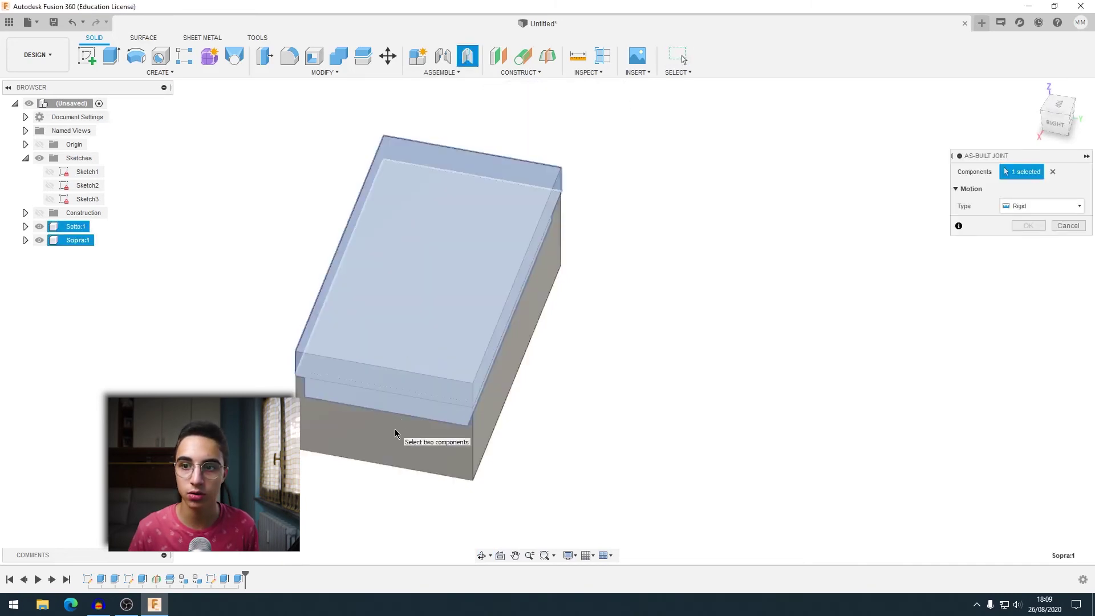
{"action": "left_click", "coordinate": [395, 433]}
{"action": "left_click", "coordinate": [1044, 206]}
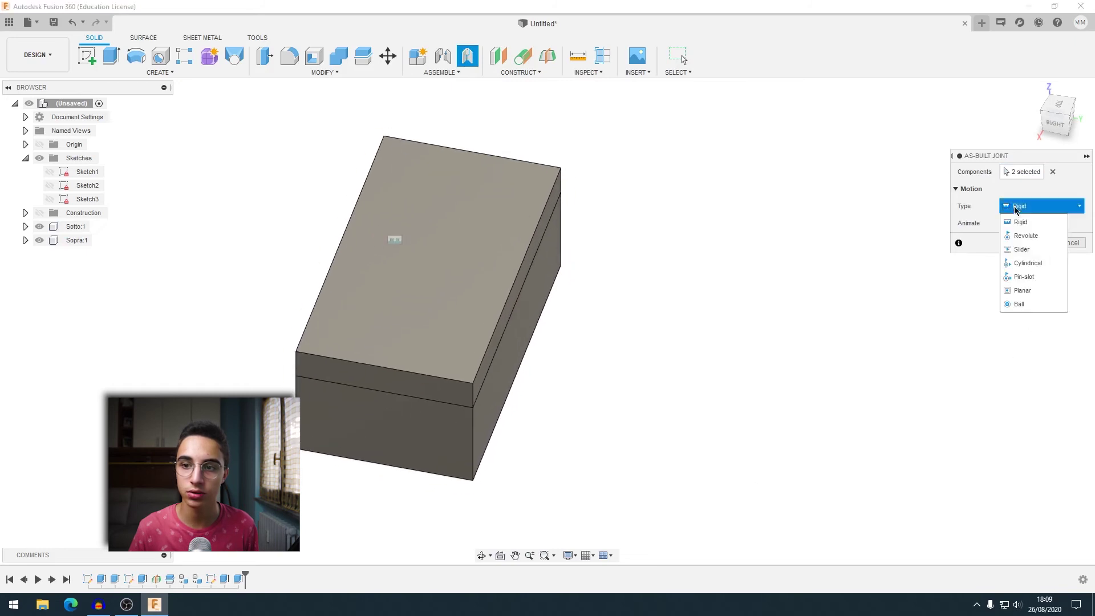
{"action": "left_click", "coordinate": [1018, 242]}
{"action": "scroll", "coordinate": [476, 444], "scroll_direction": "up", "scroll_amount": 3}
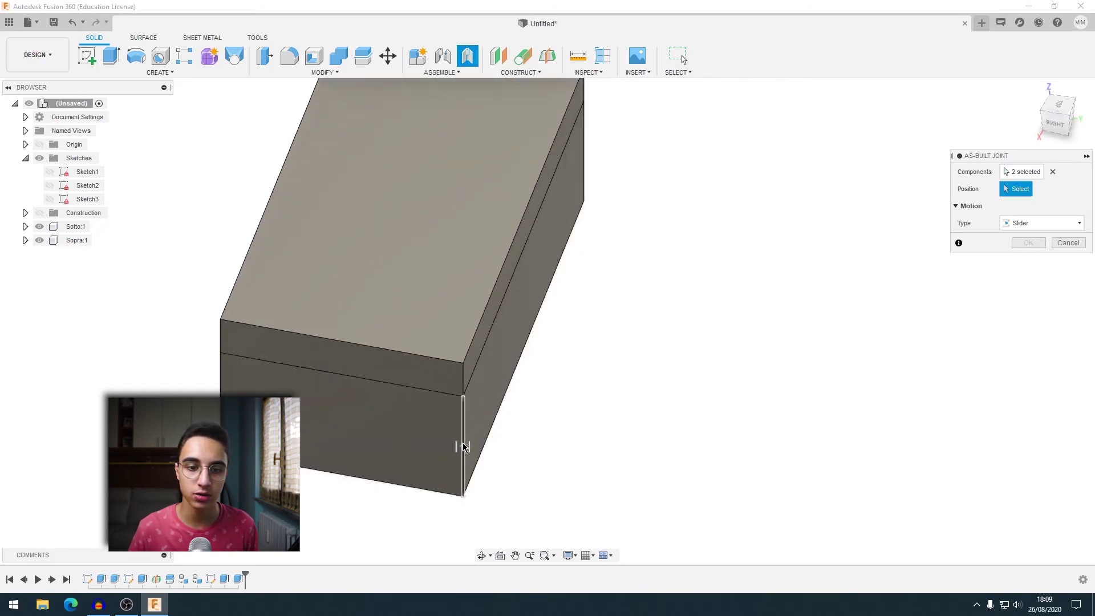
{"action": "left_click", "coordinate": [463, 444]}
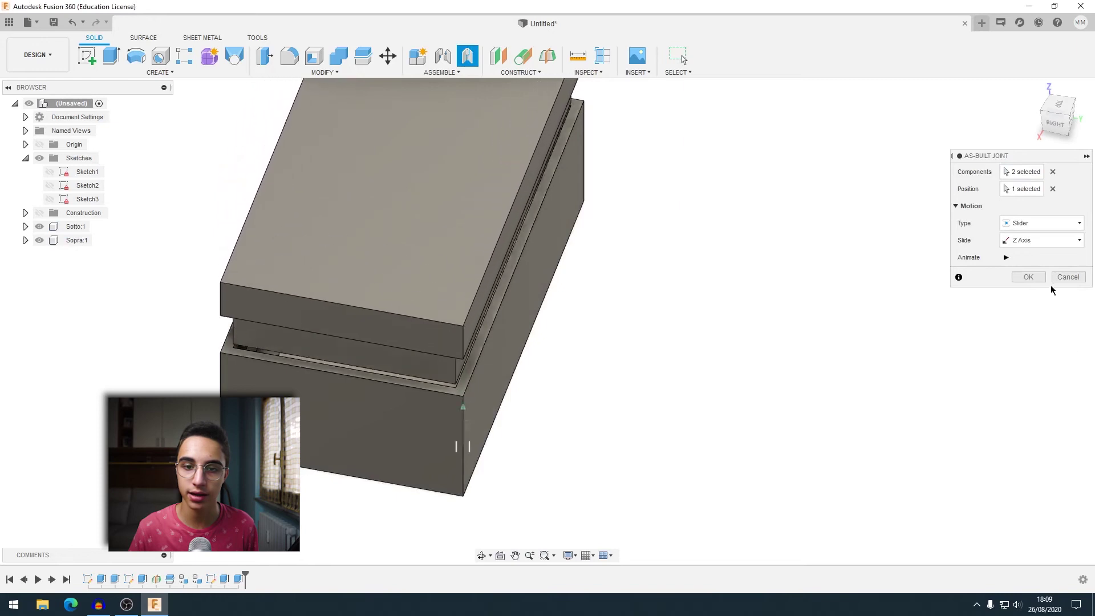
{"action": "left_click", "coordinate": [1028, 278]}
{"action": "left_click", "coordinate": [76, 240]}
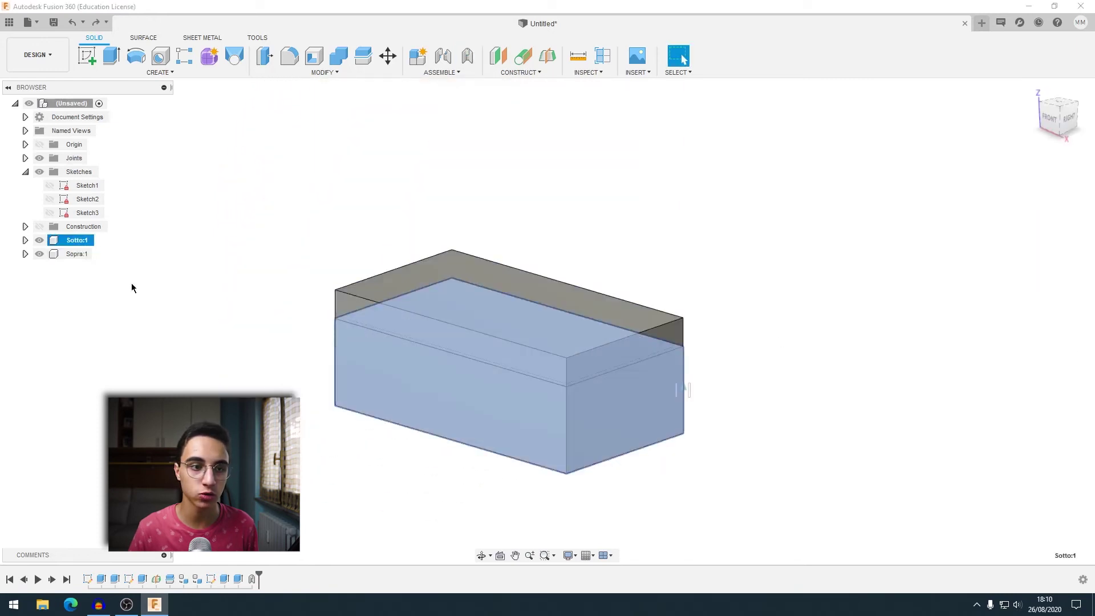
- Ground Sotto:1, then slide the lid up and back down to test the joint
{"action": "right_click", "coordinate": [80, 245]}
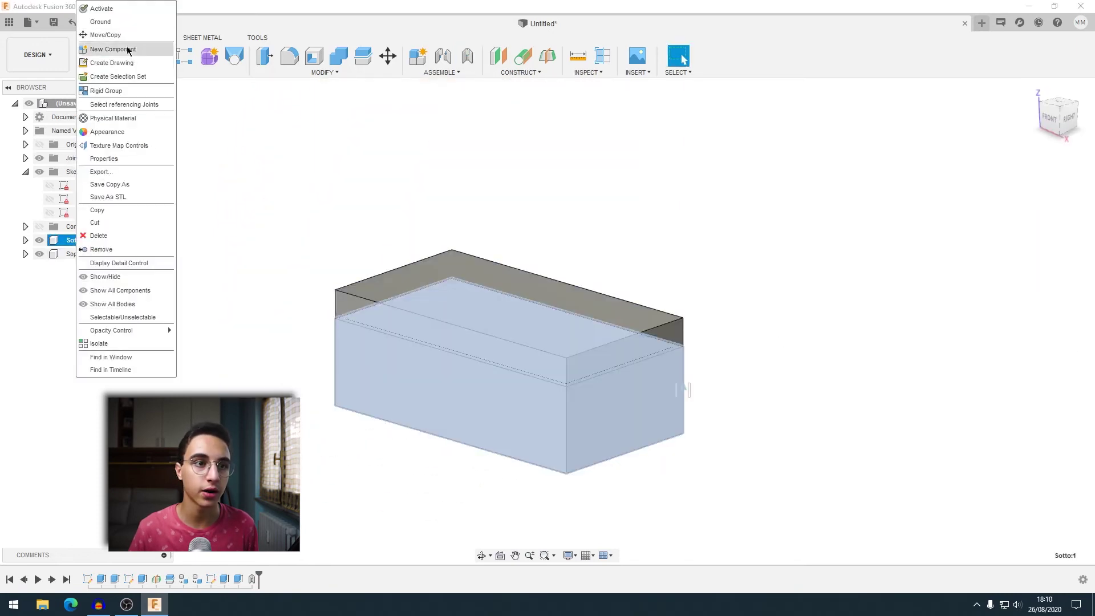
{"action": "left_click", "coordinate": [124, 22]}
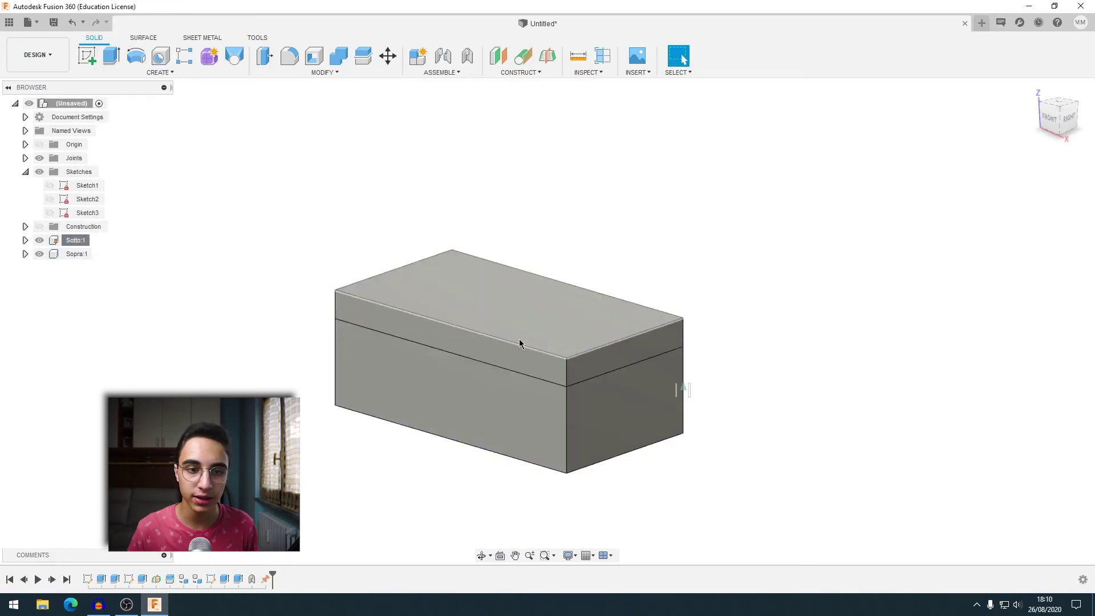
{"action": "left_click_drag", "start_coordinate": [518, 342], "coordinate": [512, 254]}
{"action": "scroll", "coordinate": [512, 254], "scroll_direction": "up", "scroll_amount": 3}
{"action": "middle_click_drag", "start_coordinate": [511, 254], "coordinate": [392, 290], "text": "shift"}
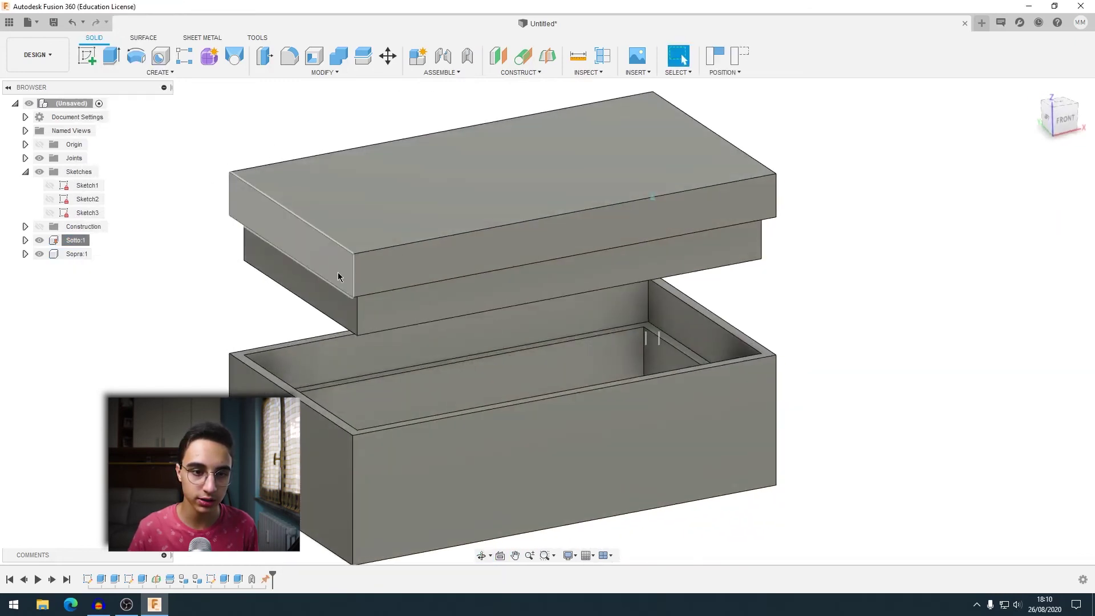
{"action": "left_click_drag", "start_coordinate": [392, 290], "coordinate": [395, 354]}
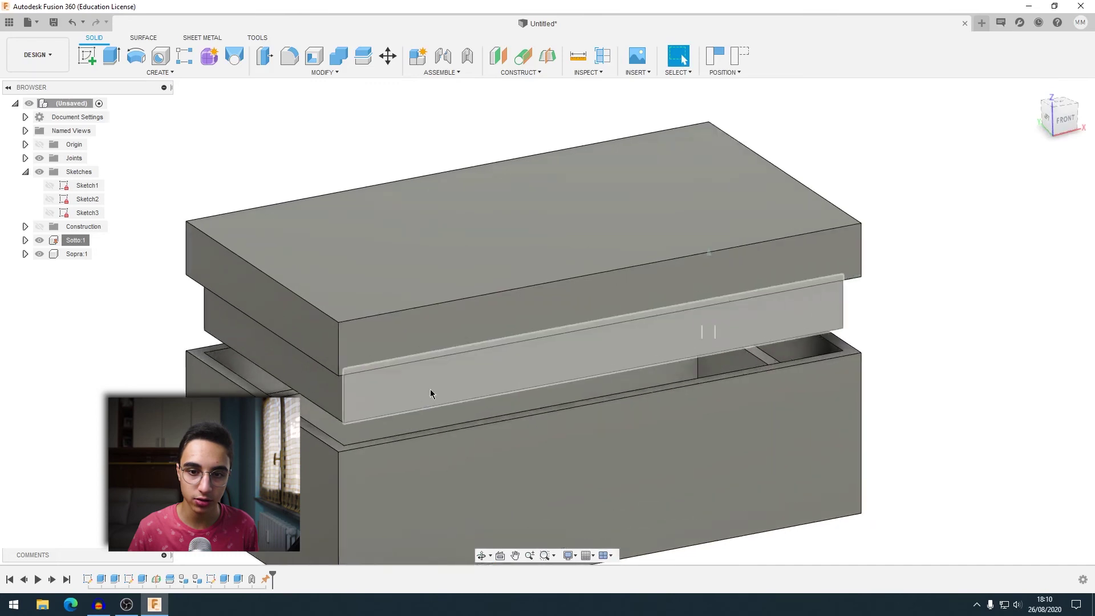
{"action": "middle_click_drag", "start_coordinate": [395, 354], "coordinate": [466, 378], "text": "shift"}
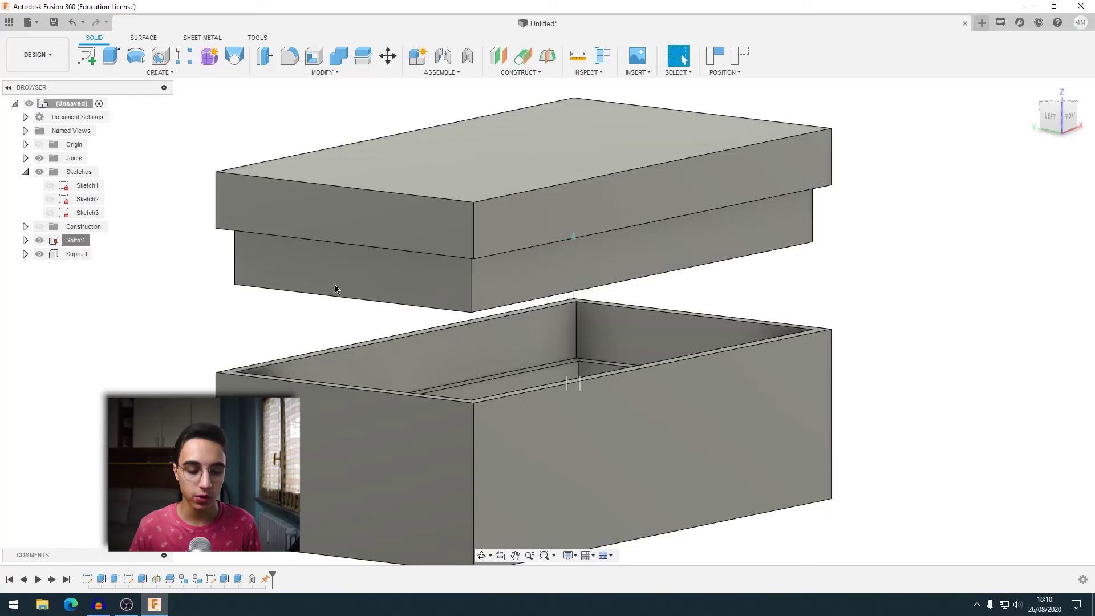
- Cut the right front face of the lid's lip back 0.25 mm
{"action": "key", "text": "e"}
{"action": "left_click", "coordinate": [558, 318]}
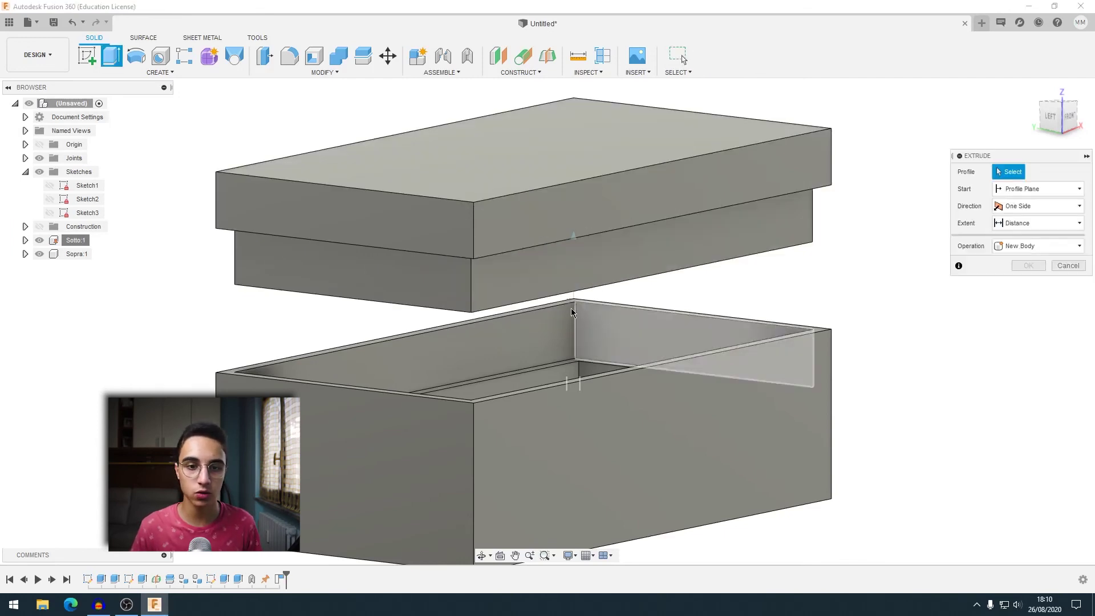
{"action": "left_click", "coordinate": [535, 272]}
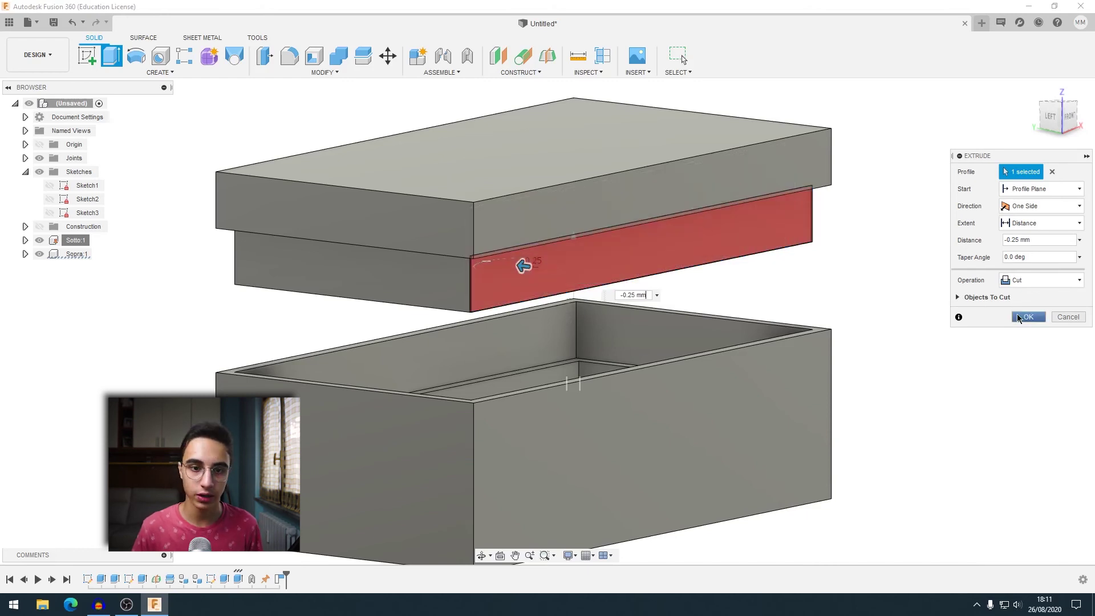
{"action": "left_click", "coordinate": [1019, 318]}
- Cut the left front face of the lid's lip back 0.25 mm
{"action": "key", "text": "e"}
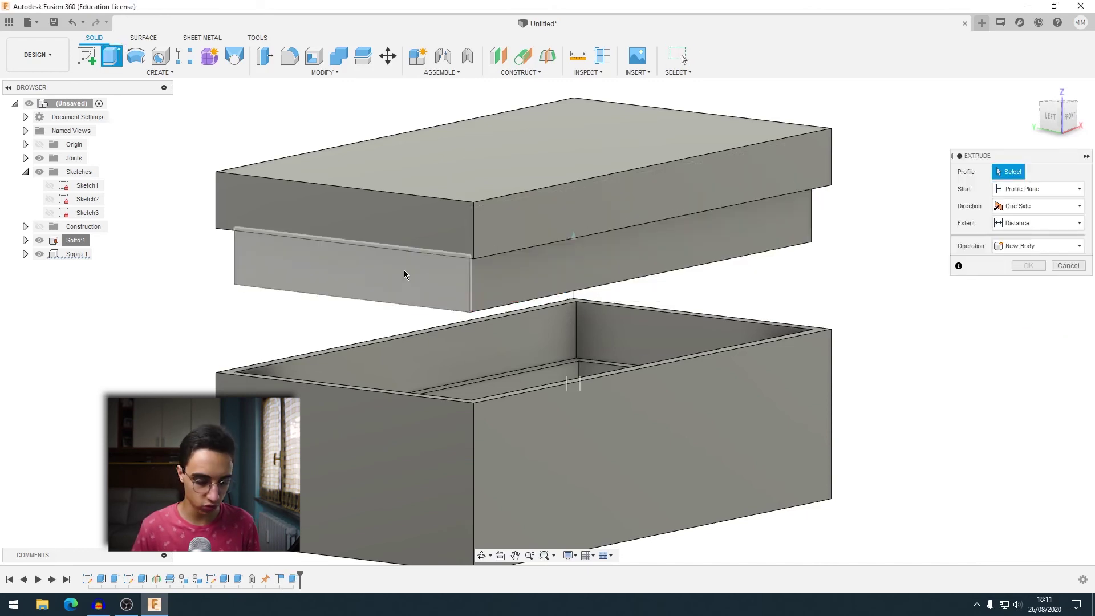
{"action": "left_click", "coordinate": [404, 274]}
{"action": "key", "text": "Return"}
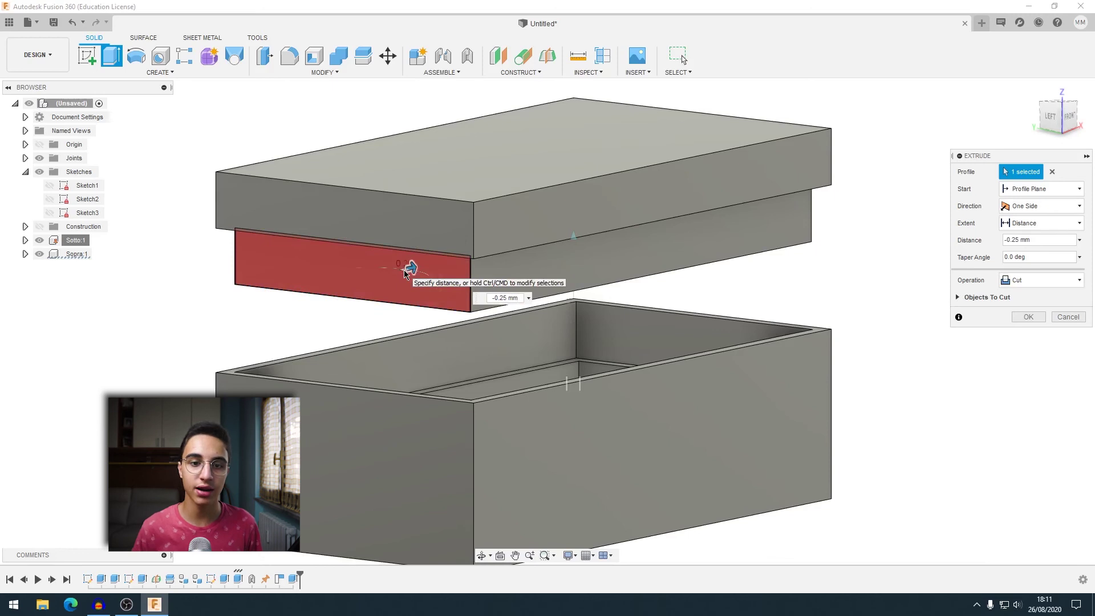
{"action": "key", "text": "Return"}
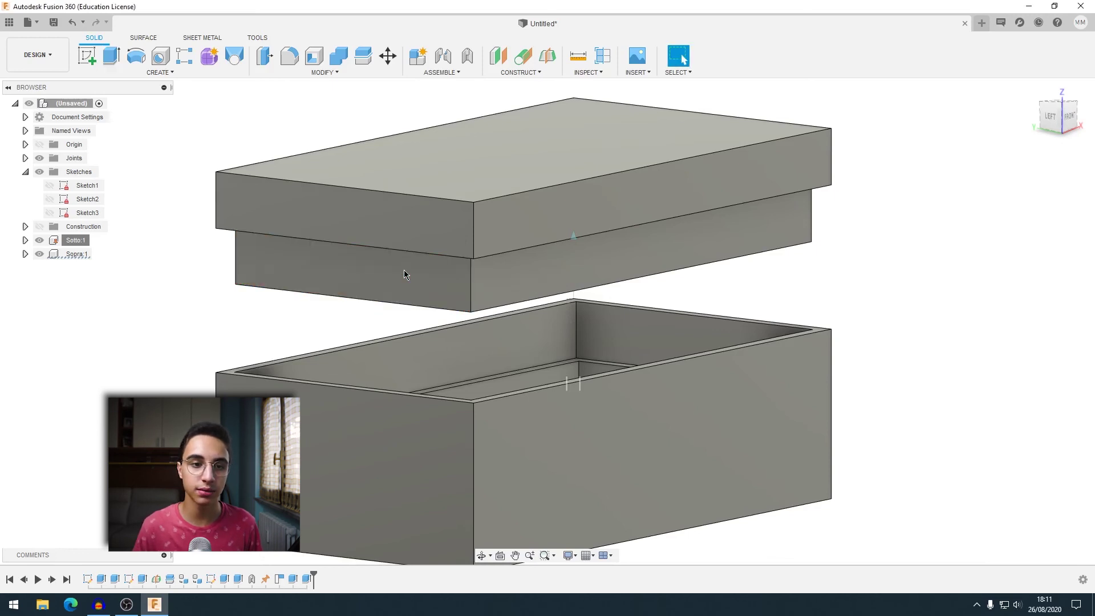
- Cut the back face of the lid's lip back 0.25 mm
{"action": "middle_click_drag", "start_coordinate": [330, 323], "coordinate": [417, 316], "text": "shift"}
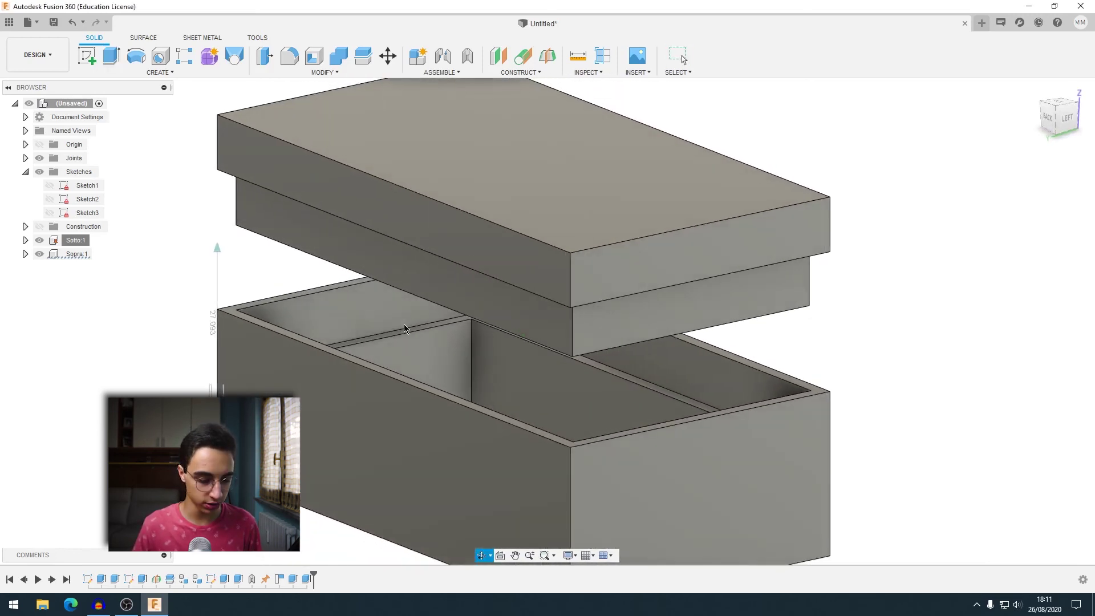
{"action": "key", "text": "e"}
{"action": "left_click", "coordinate": [412, 275]}
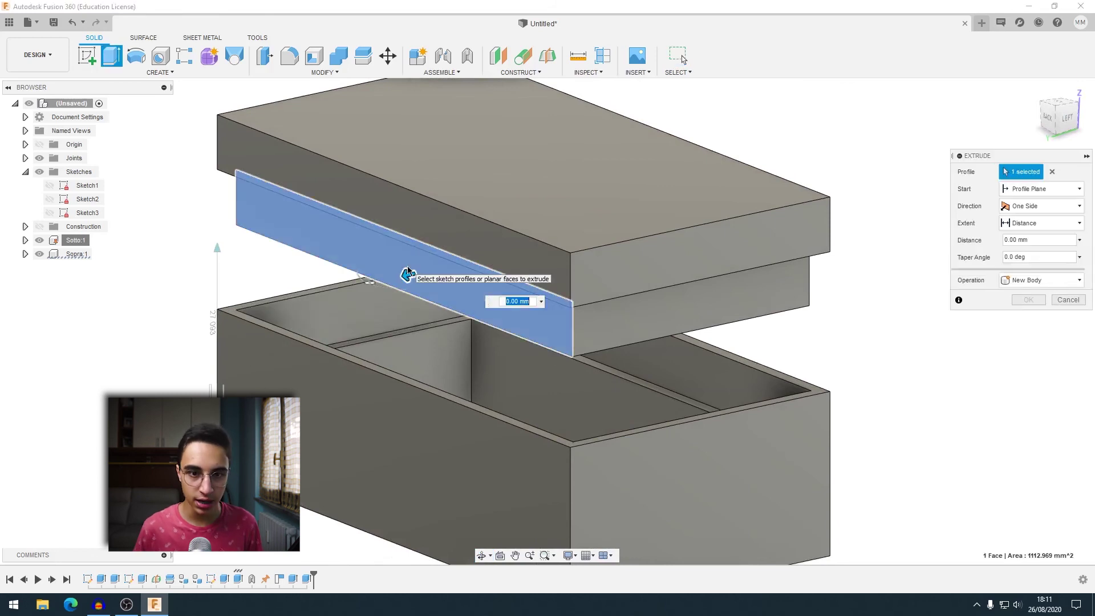
{"action": "key", "text": "Return"}
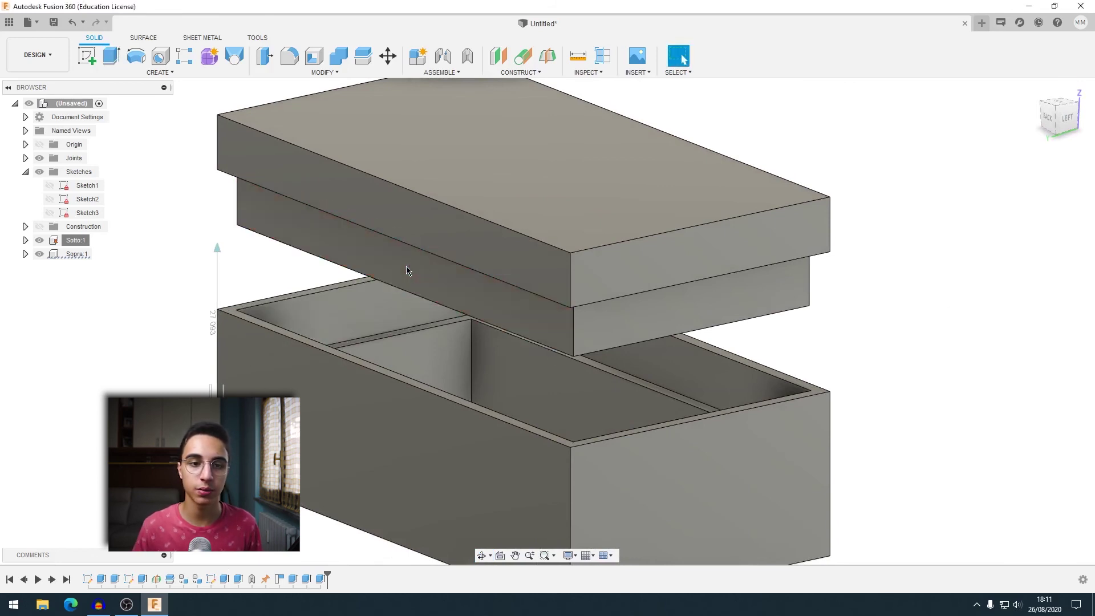
- Cut the last remaining face of the lid's lip back 0.25 mm
{"action": "middle_click_drag", "start_coordinate": [407, 271], "coordinate": [485, 268], "text": "shift"}
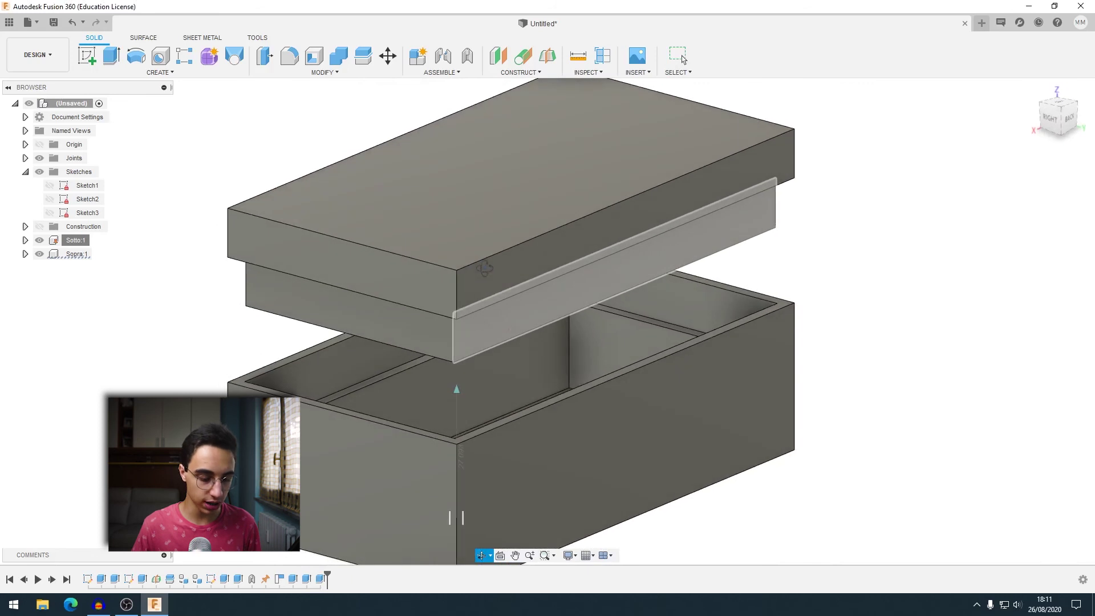
{"action": "key", "text": "e"}
{"action": "left_click", "coordinate": [375, 308]}
{"action": "type", "text": "-0.25"}
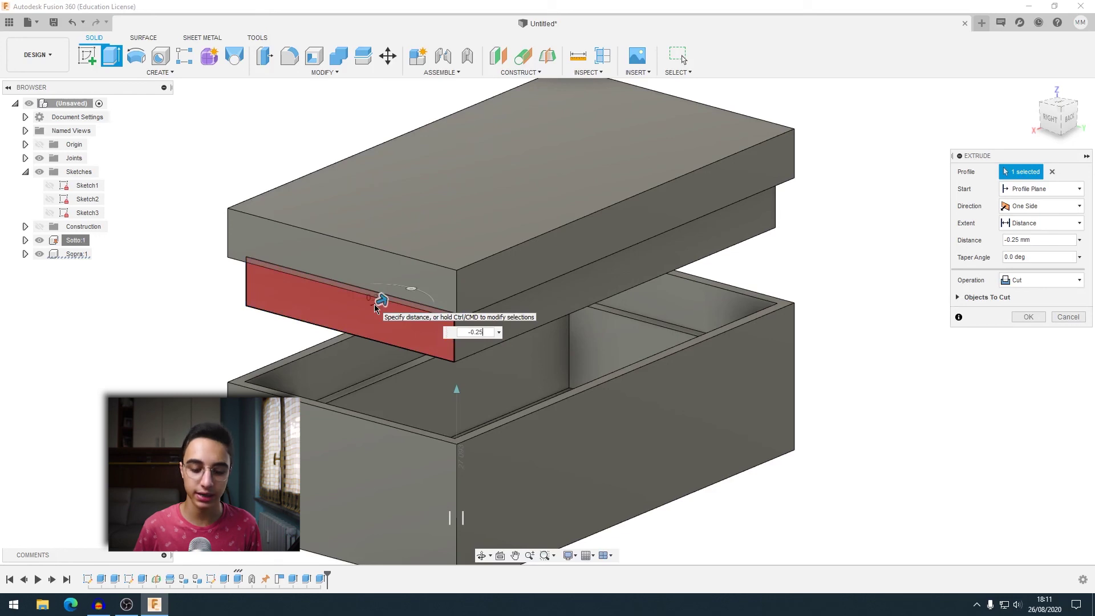
{"action": "key", "text": "Return"}
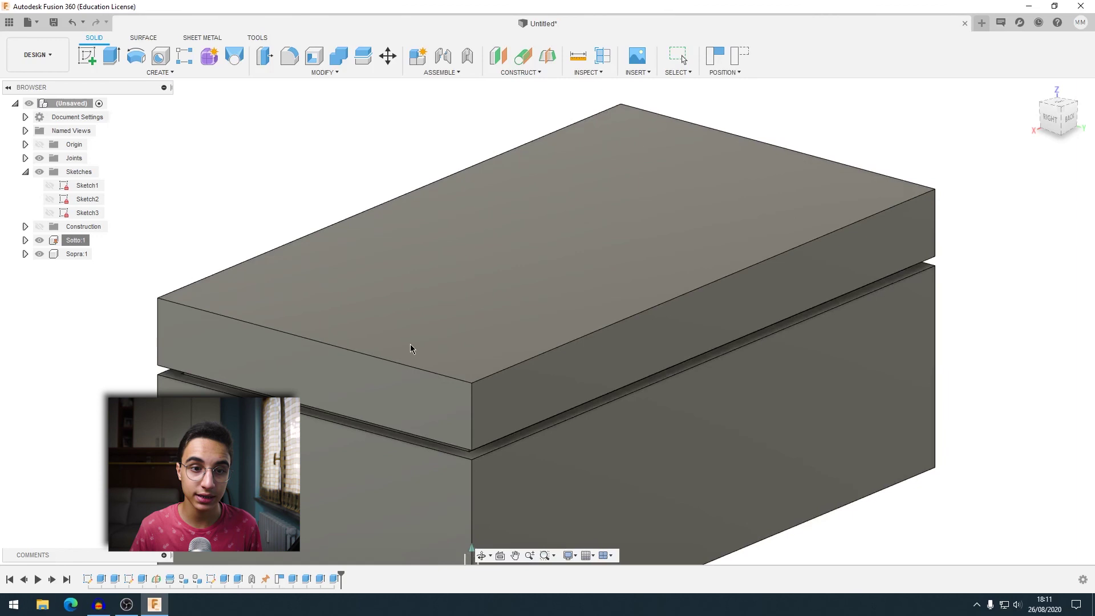
- Add a section analysis on the lid's top face offset -14 mm, viewed from Top
{"action": "left_click", "coordinate": [602, 60]}
{"action": "left_click", "coordinate": [538, 215]}
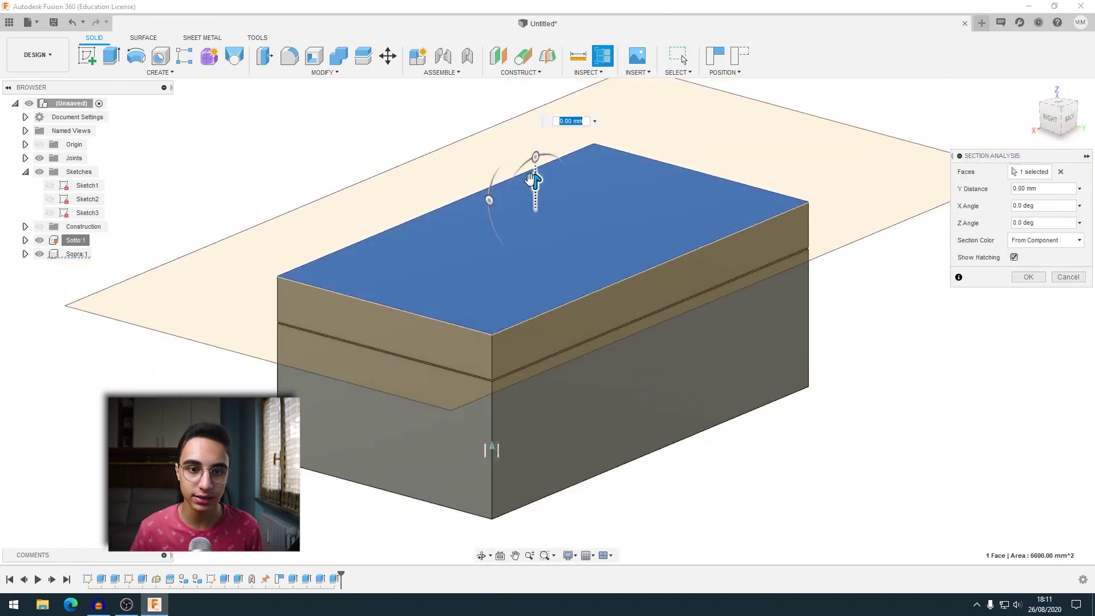
{"action": "left_click_drag", "start_coordinate": [531, 178], "coordinate": [532, 223]}
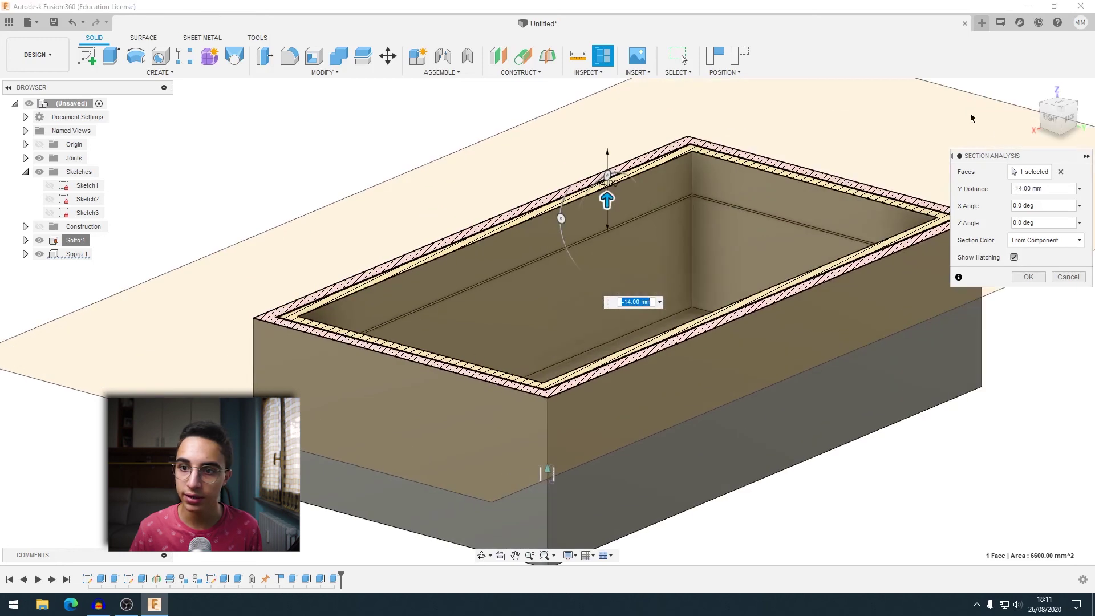
{"action": "left_click", "coordinate": [1028, 277]}
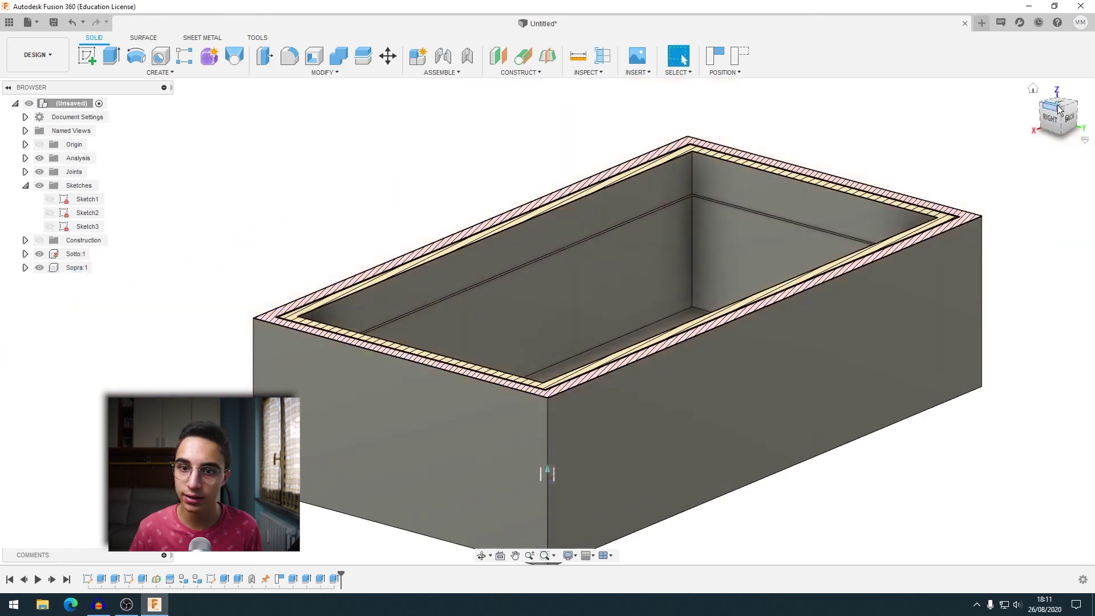
{"action": "left_click", "coordinate": [1059, 107]}
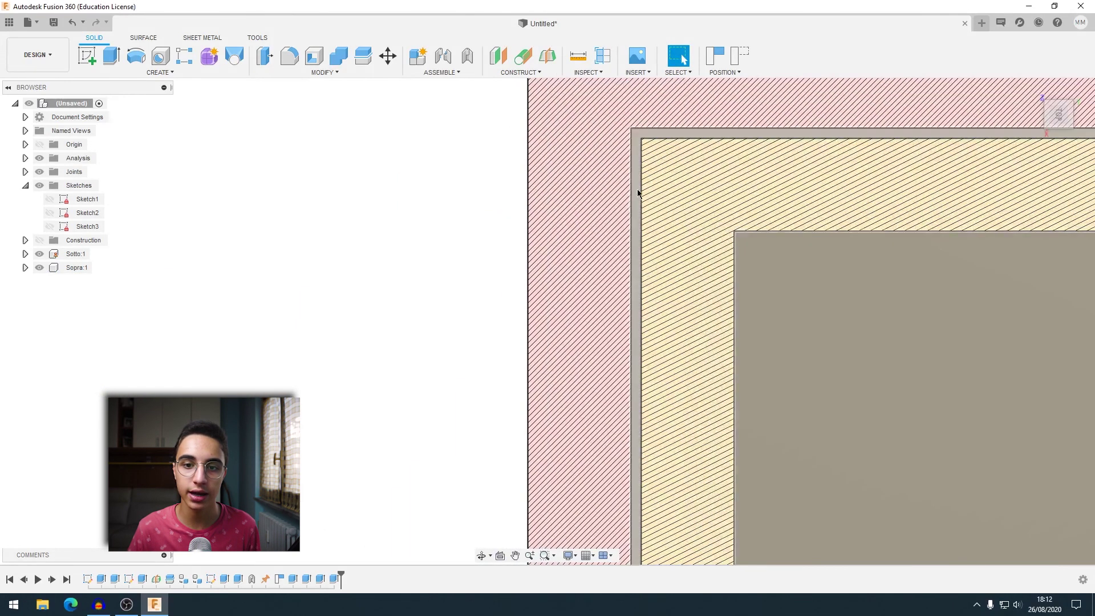
{"action": "scroll", "coordinate": [637, 196], "scroll_direction": "down", "scroll_amount": 4}
{"action": "left_click", "coordinate": [45, 172]}
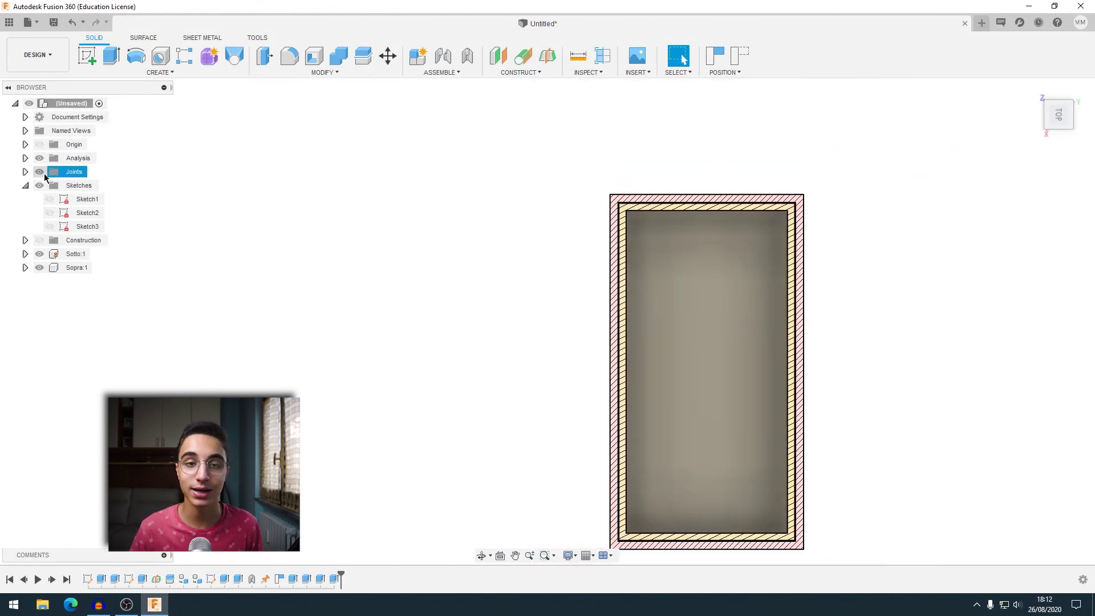